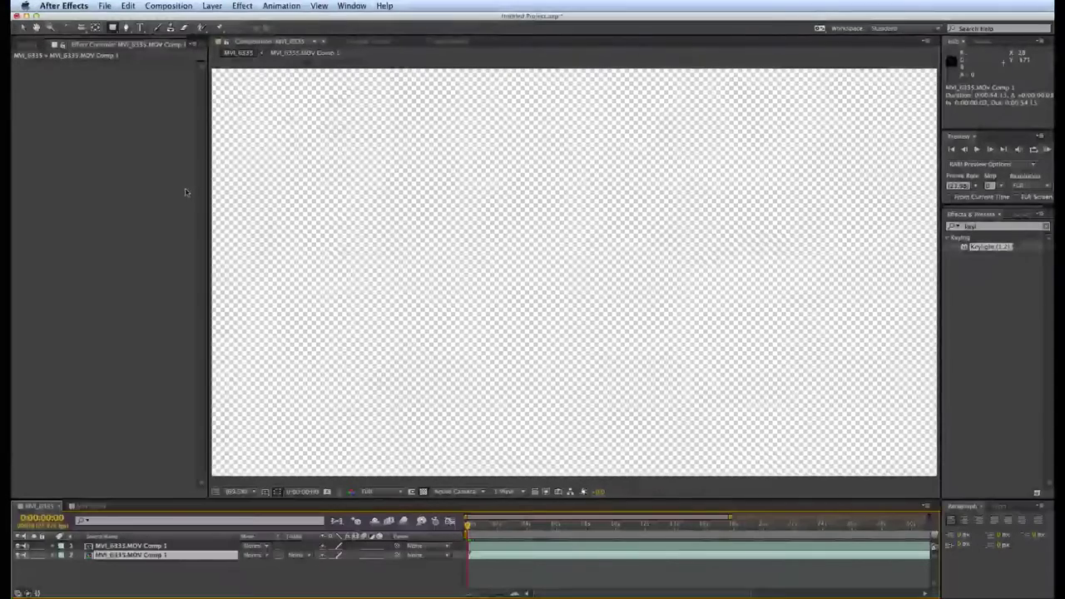
- Go to frame 10 and drag the Beautify preset onto the MVI_6335 portrait comp
key(h)
click(473, 523)
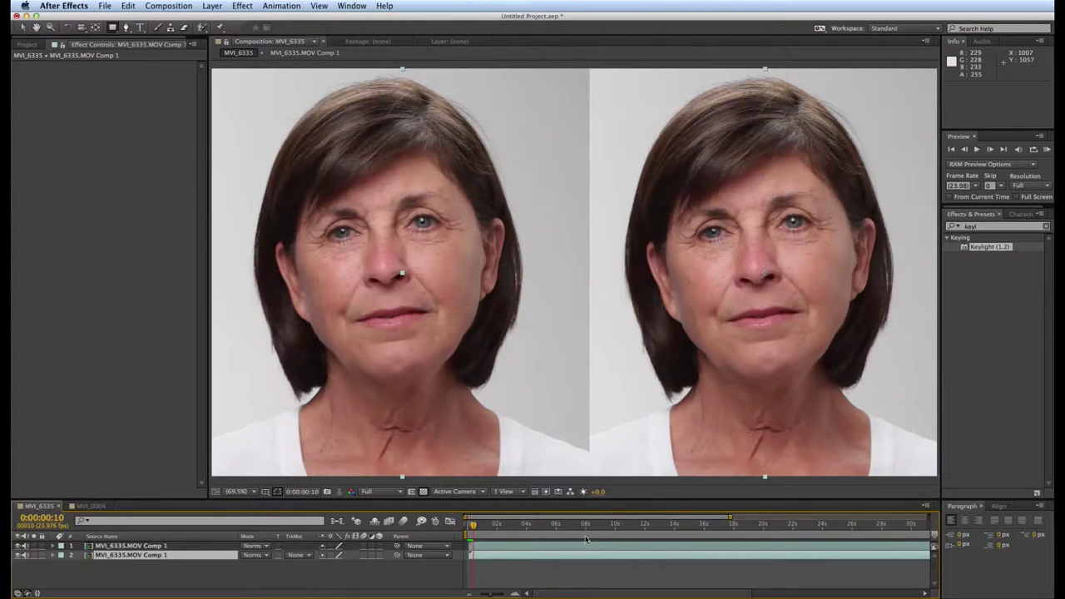
click(556, 577)
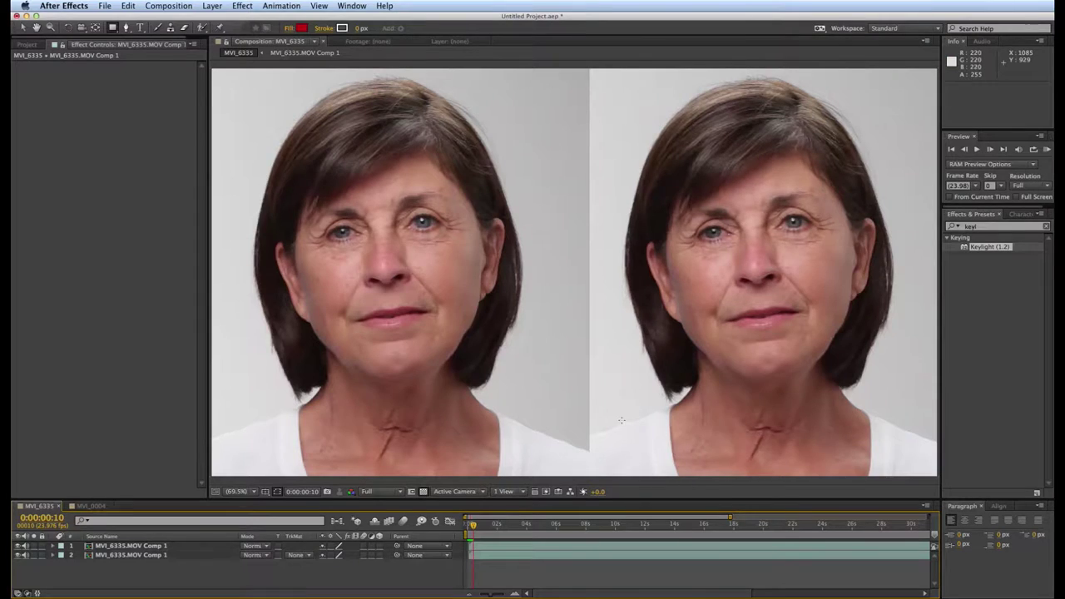
click(1046, 226)
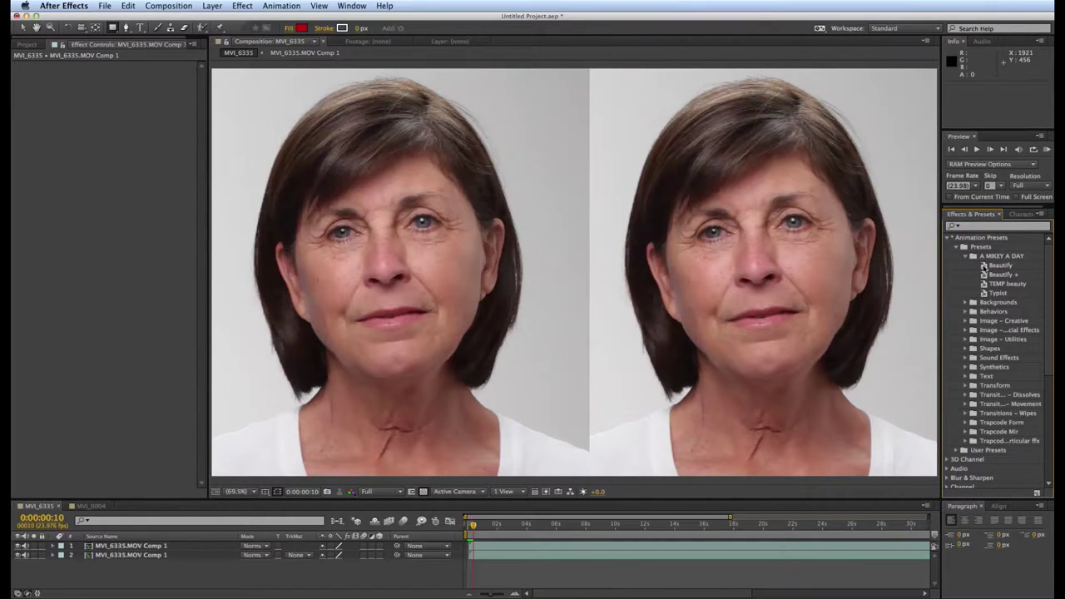
drag(984, 266, 836, 259)
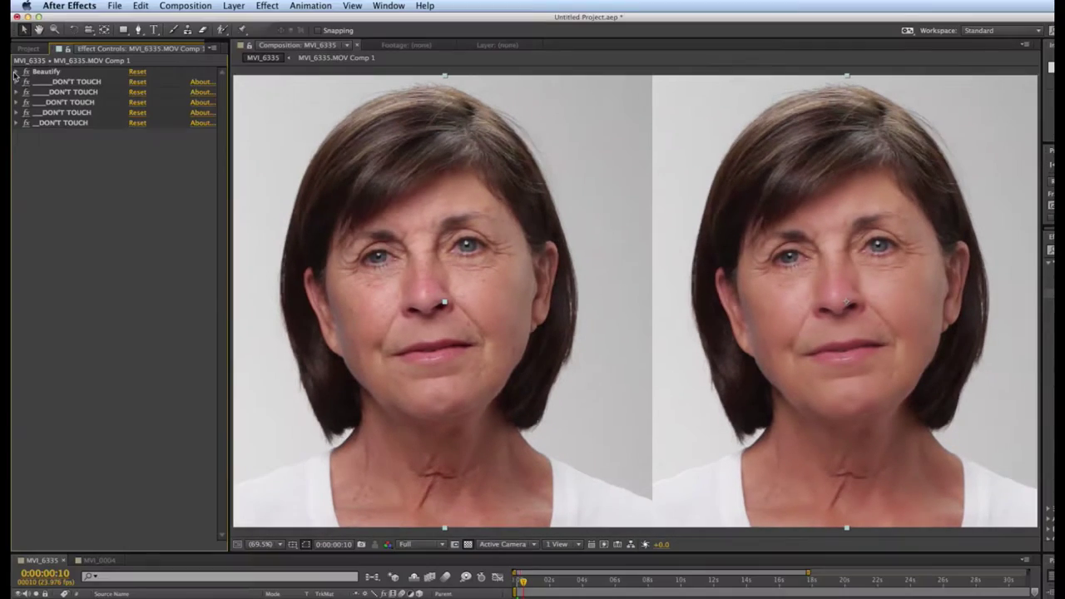
- Expand Beautify's settings in Effect Controls and check the Amount slider range
click(16, 72)
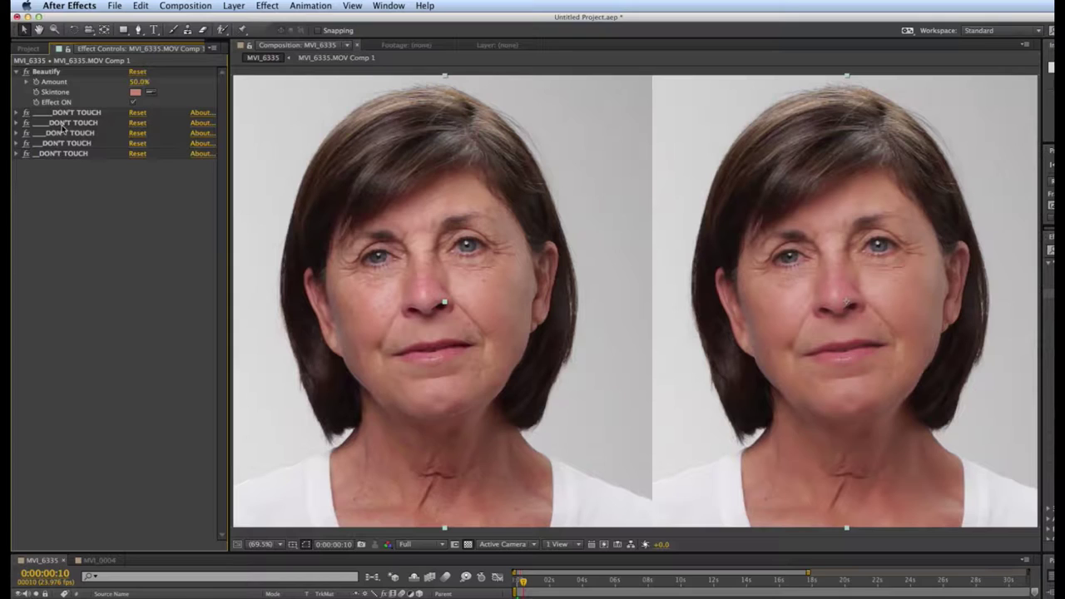
click(68, 73)
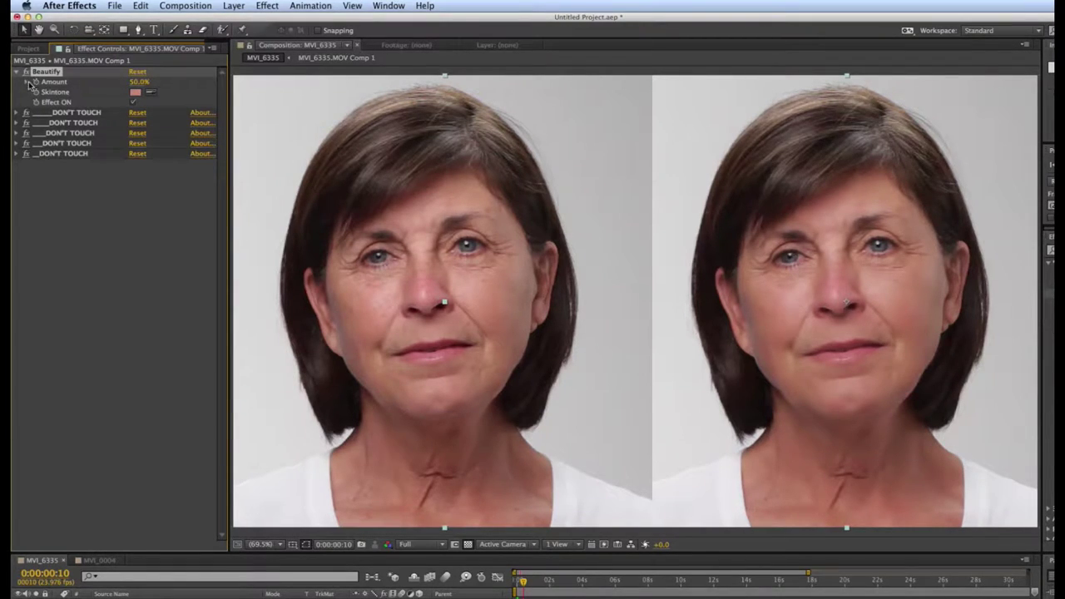
click(28, 83)
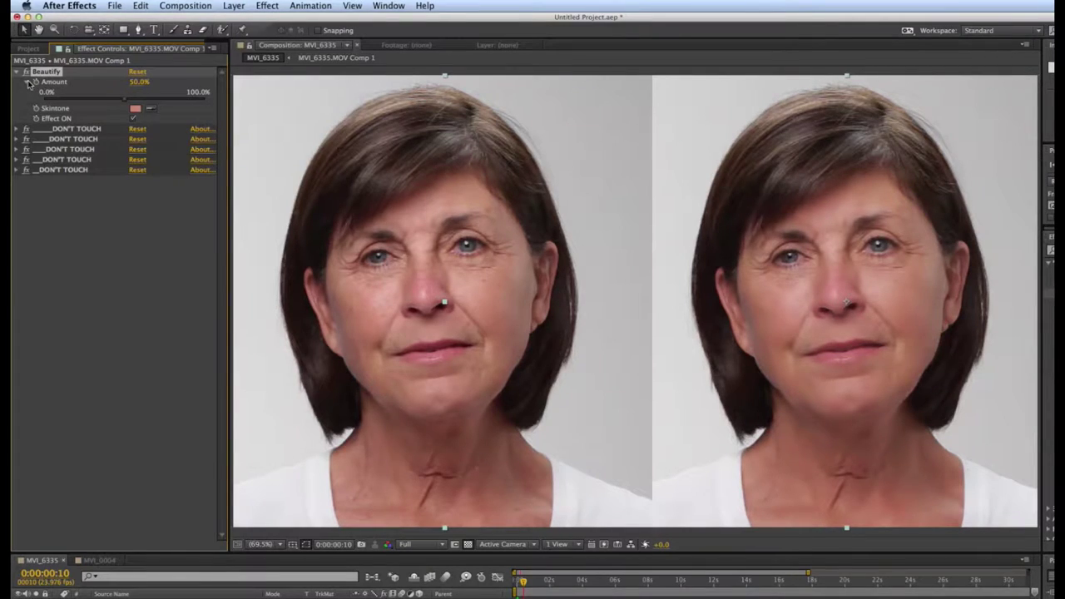
click(27, 82)
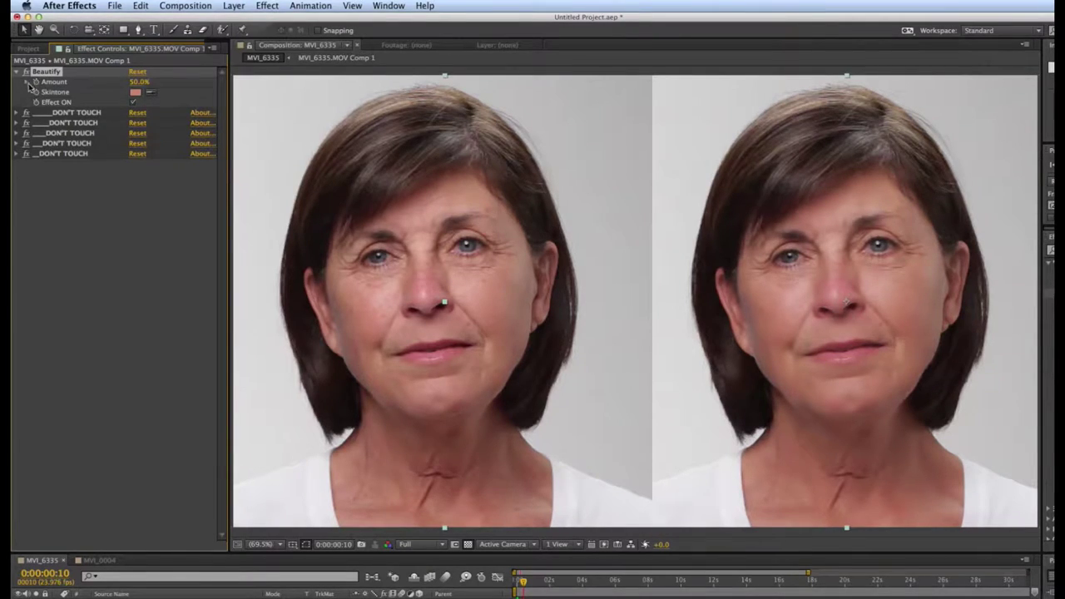
- Sample the right-hand face as Beautify's Skintone, then switch Effect ON off to compare
click(151, 93)
click(774, 321)
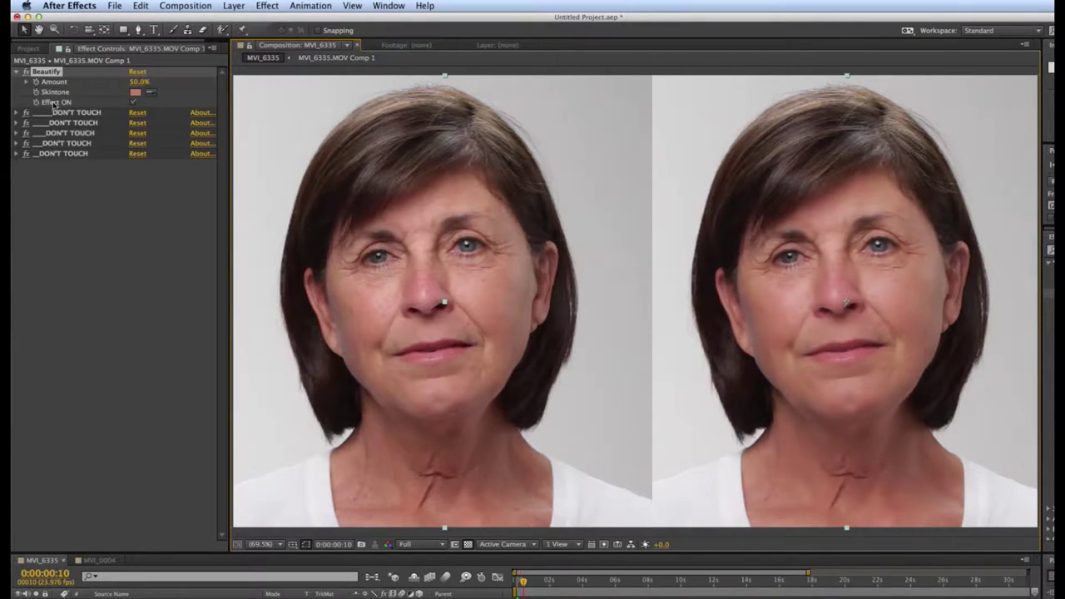
click(134, 102)
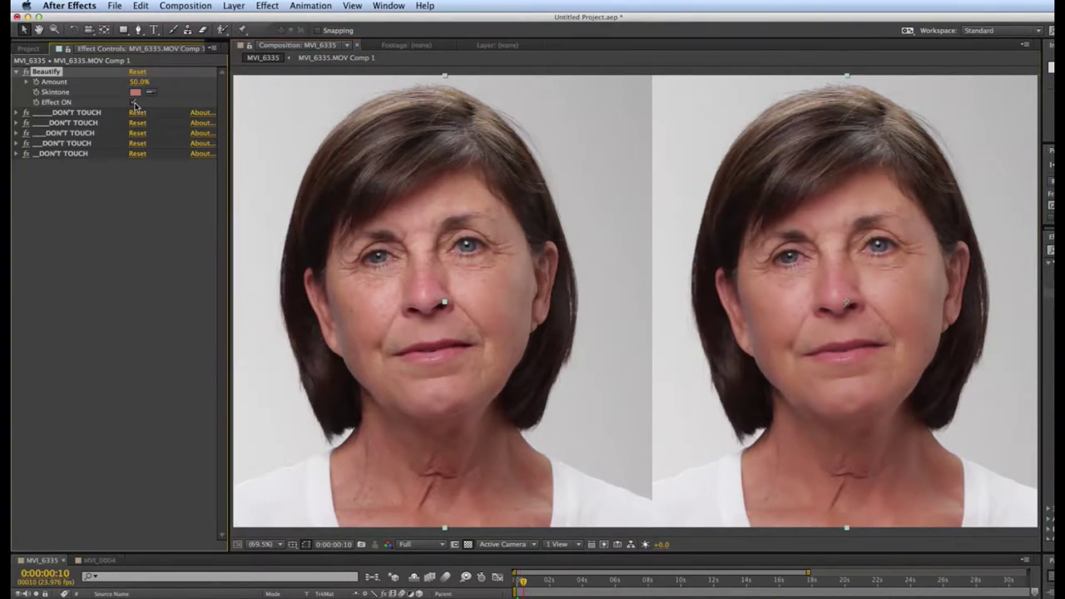
click(134, 103)
- Try the Beautify Amount at 100%, then 50%, then 25%
click(139, 83)
text(100)
key(Return)
click(138, 82)
text(50)
key(Return)
click(139, 82)
text(25)
key(Return)
- Drop the Beautify Amount to 10%, then settle on 40%
click(136, 82)
text(10)
key(Return)
click(138, 83)
text(40)
key(Return)
- Switch to the MVI_0004 comp and disable Keylight on the MVI_0004.MOV Comp 1 layer
click(98, 561)
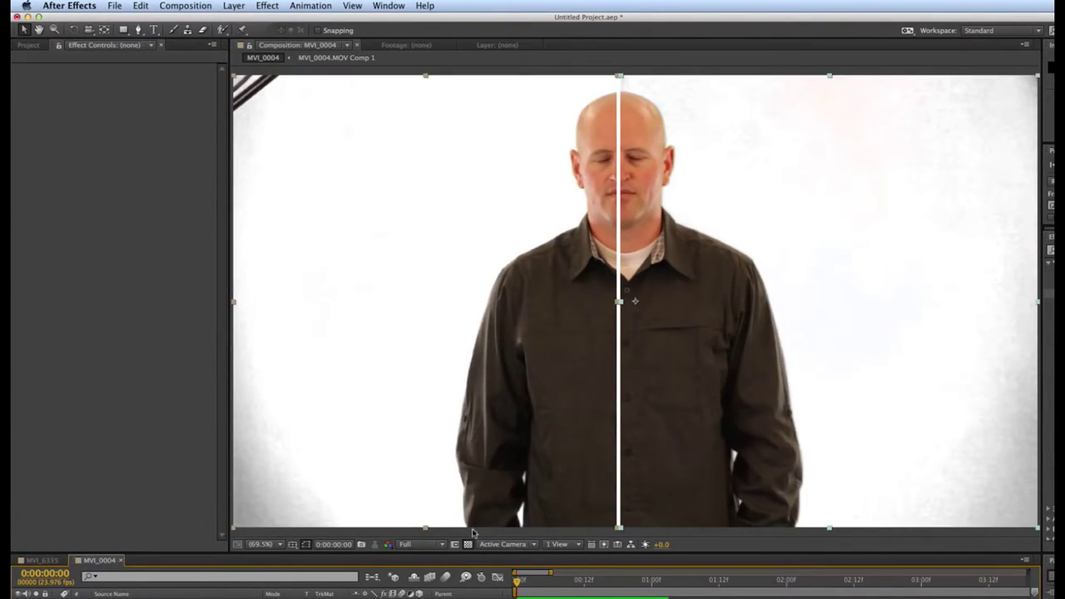
drag(555, 553, 560, 501)
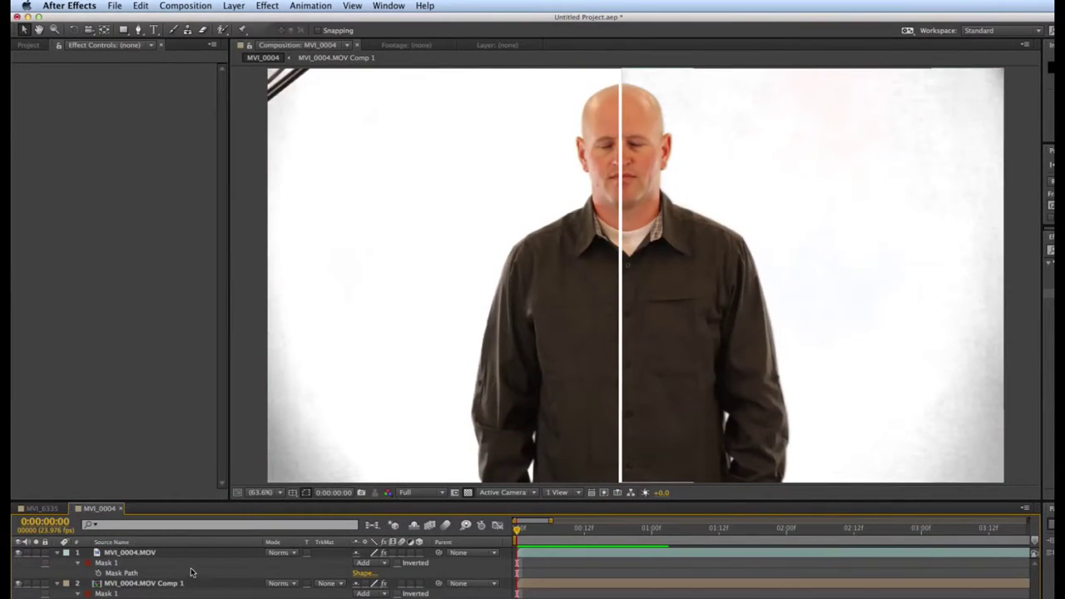
click(161, 556)
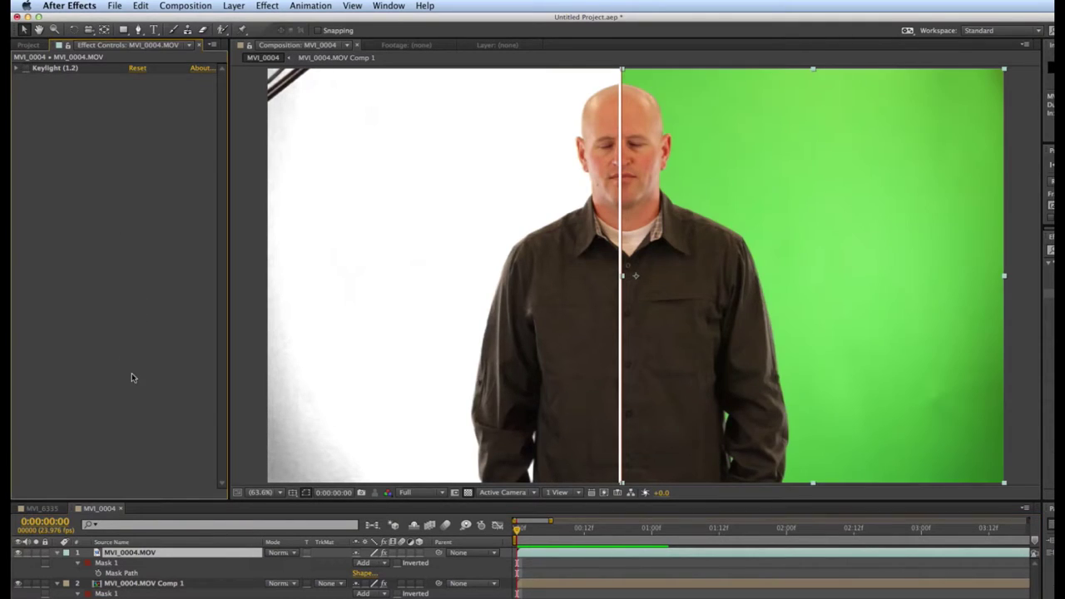
click(143, 582)
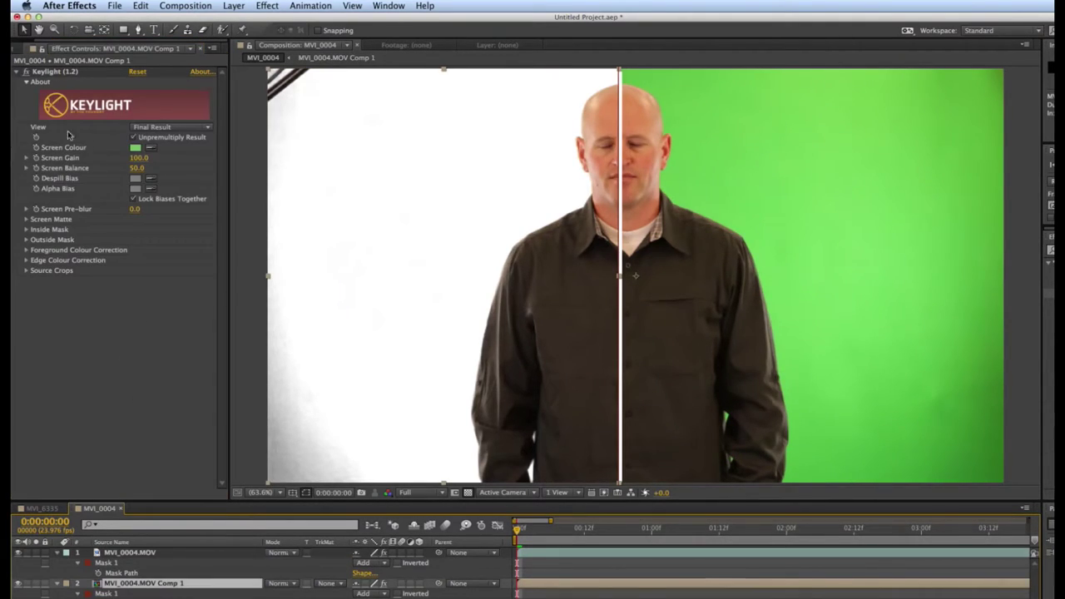
click(27, 73)
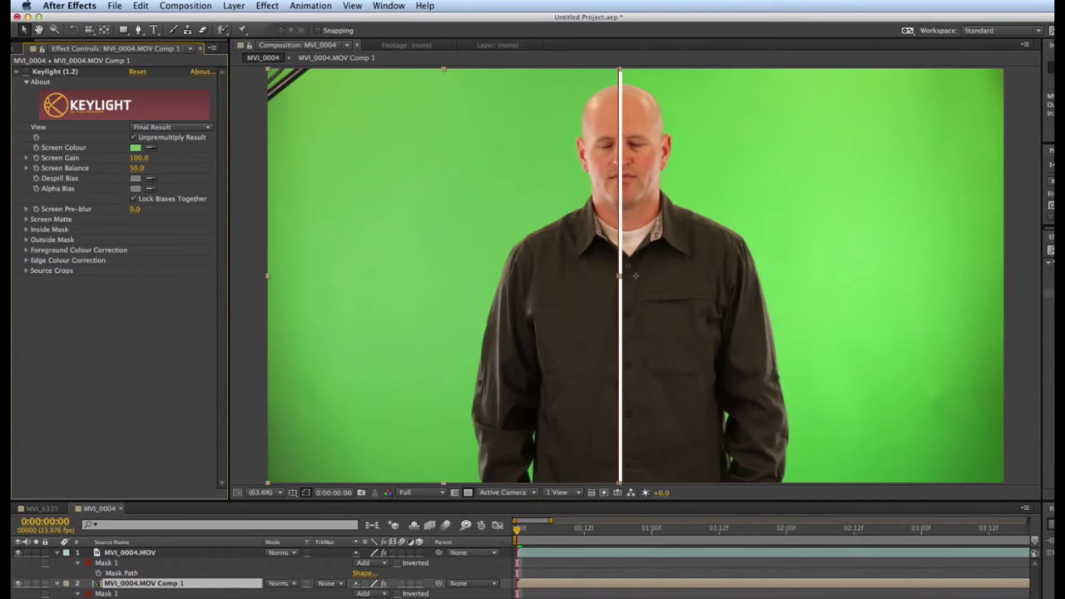
- Open the MVI_0004.MOV Comp 1 precomp
click(594, 437)
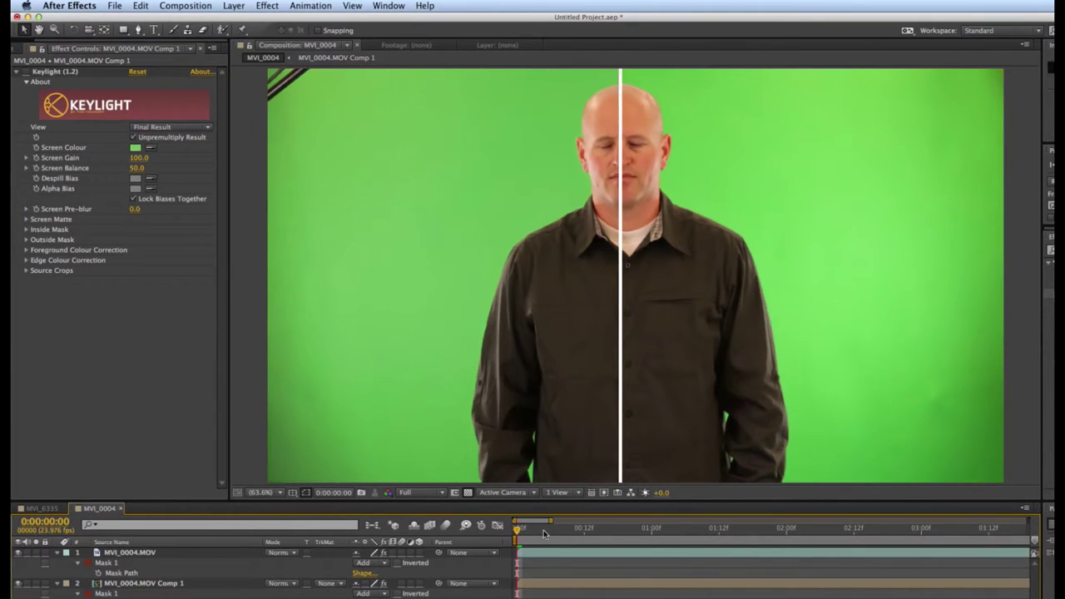
click(539, 588)
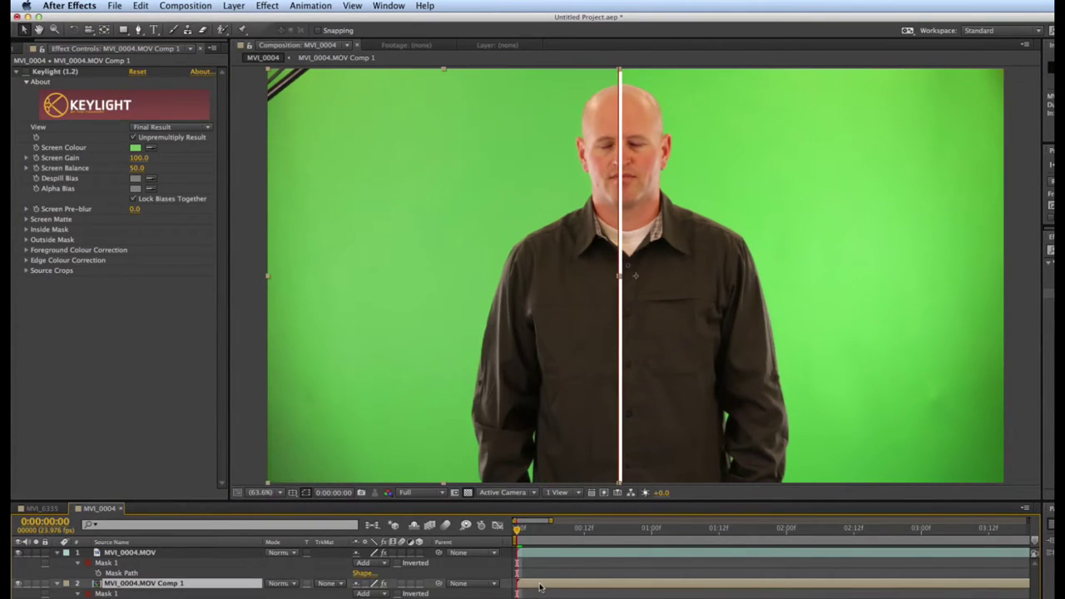
double_click(539, 587)
- Toggle Beautify on and off on the MVI_0004.MOV layer, then return to the MVI_0004 comp
click(529, 551)
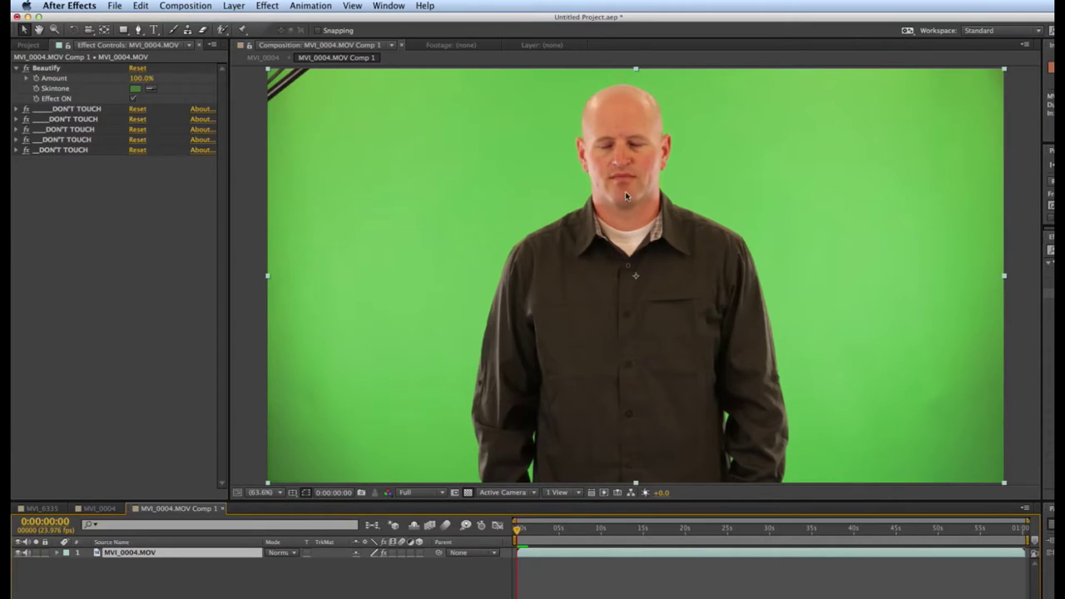
click(131, 99)
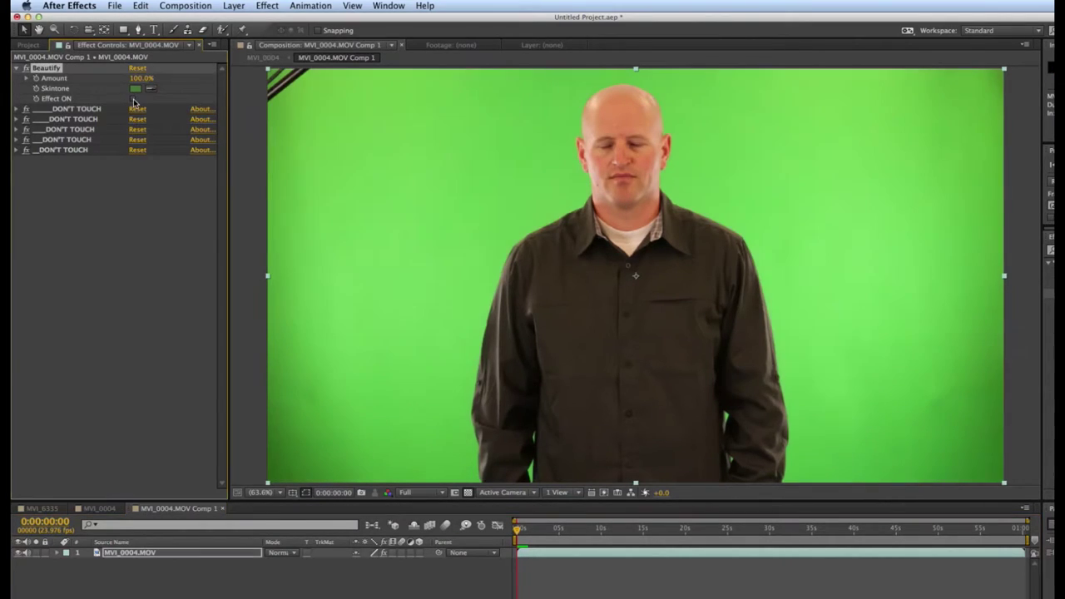
click(132, 99)
click(131, 99)
click(131, 99)
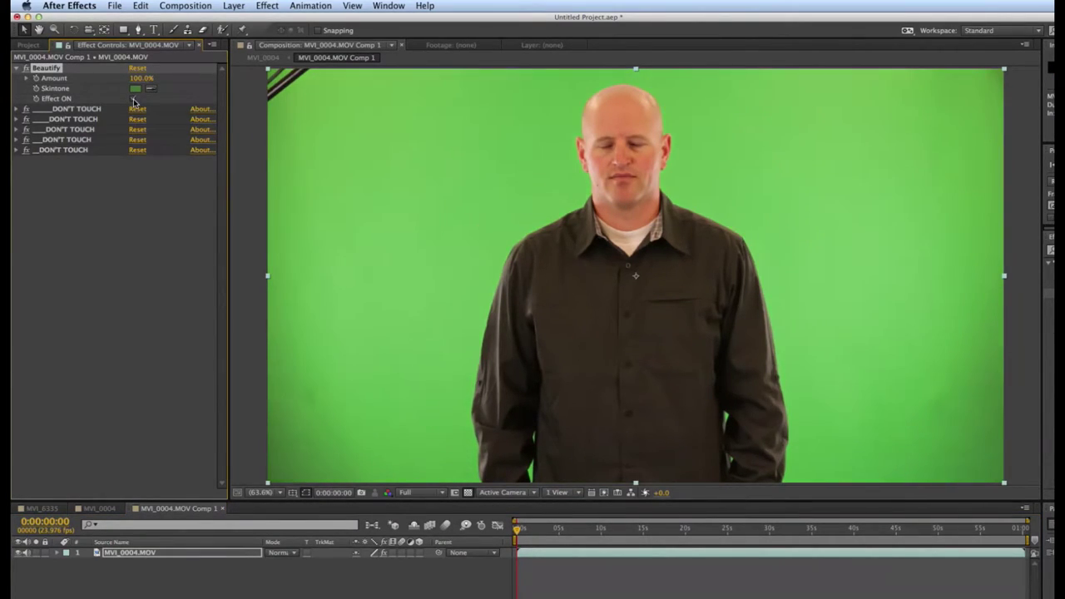
click(132, 99)
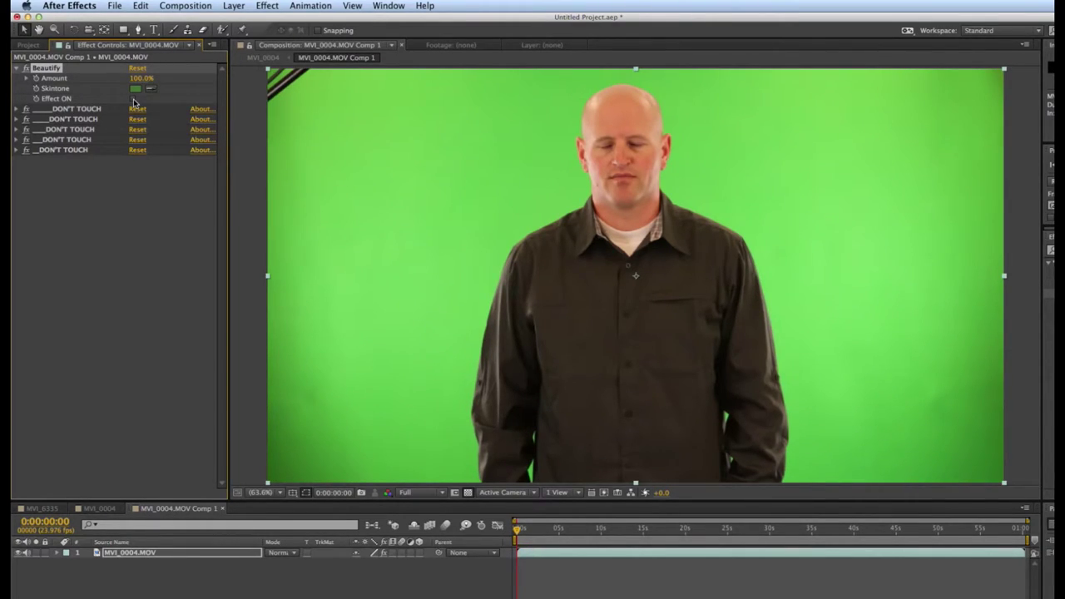
click(131, 99)
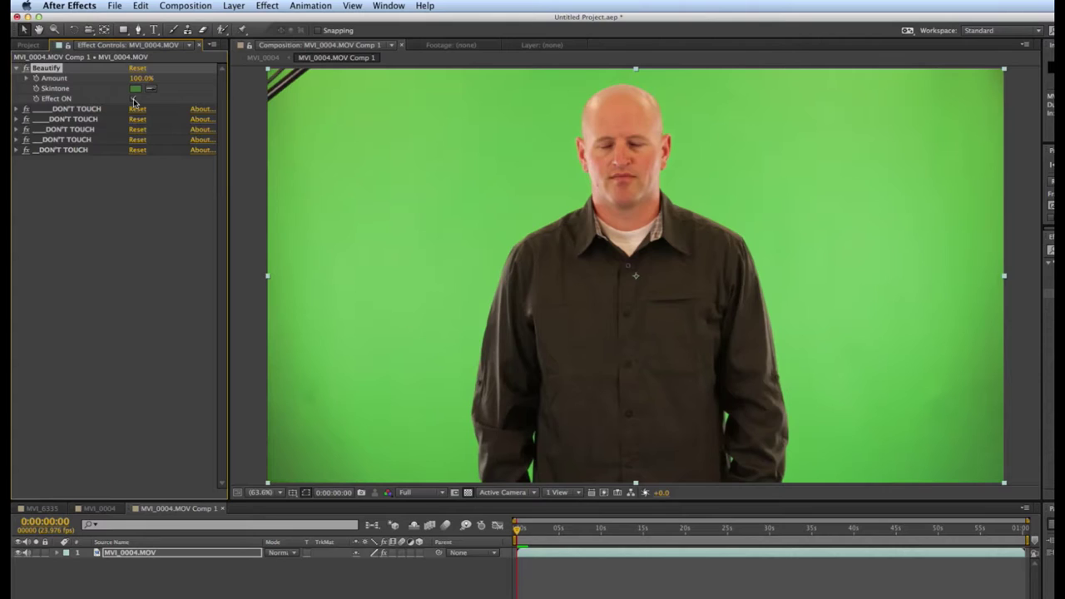
click(133, 101)
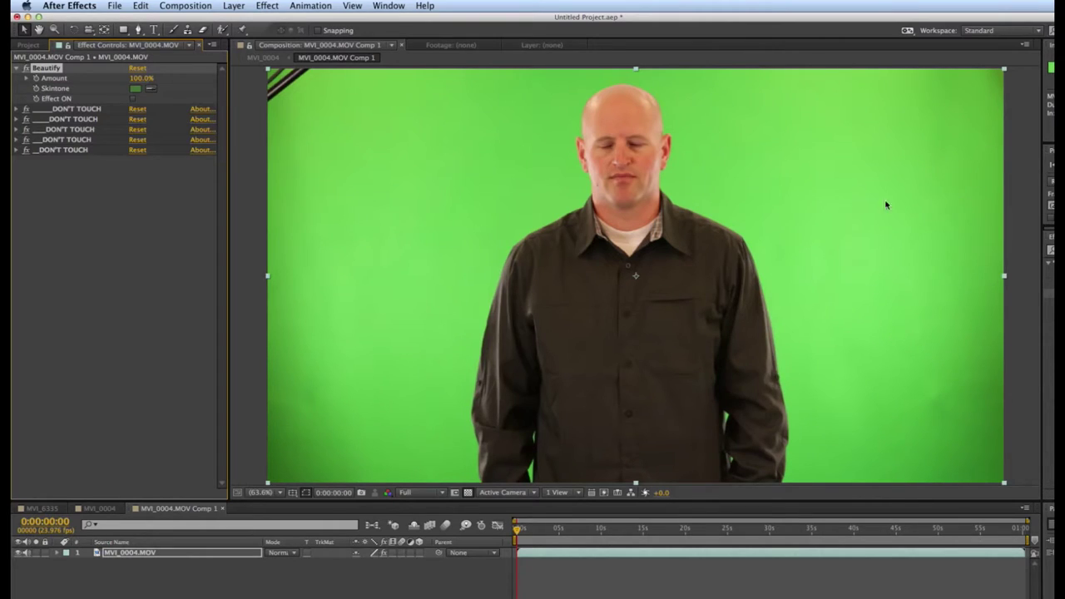
click(134, 101)
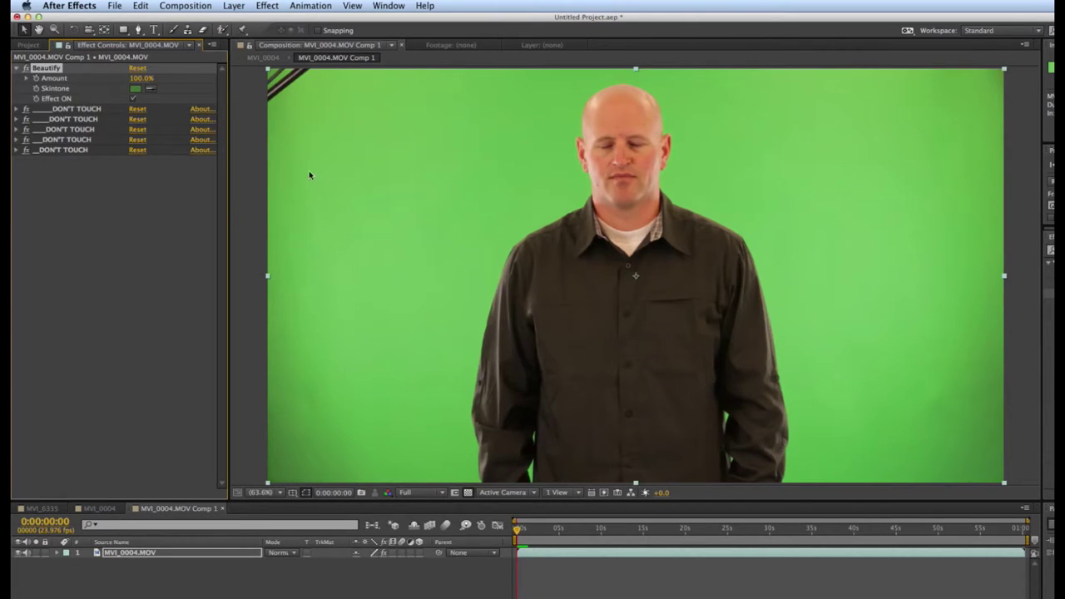
click(98, 508)
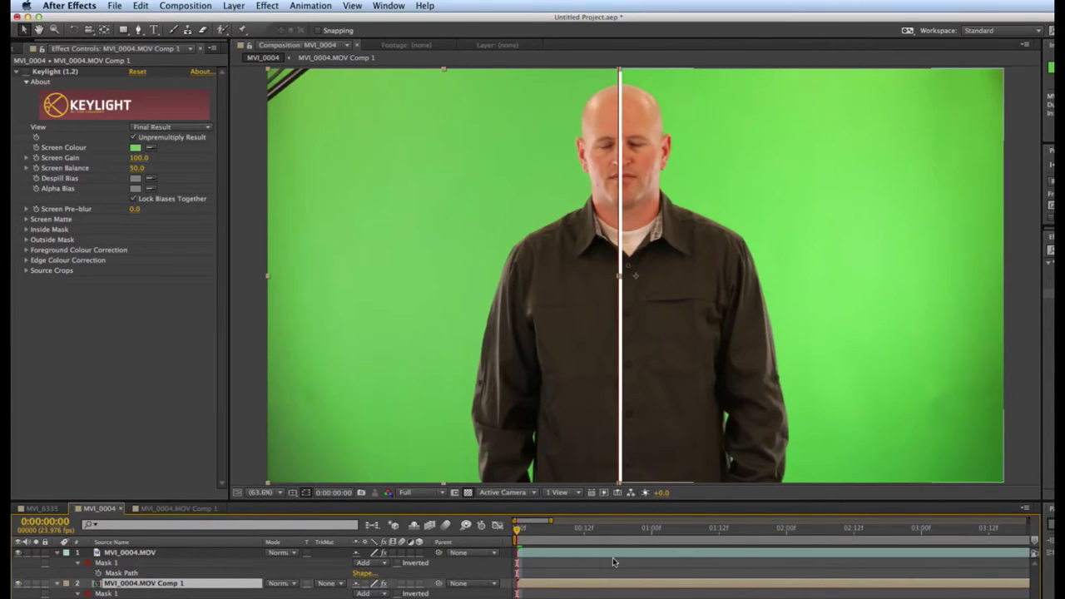
- Re-enable Keylight (1.2) on both MVI_0004 layers, then deselect and reselect the top layer
click(25, 73)
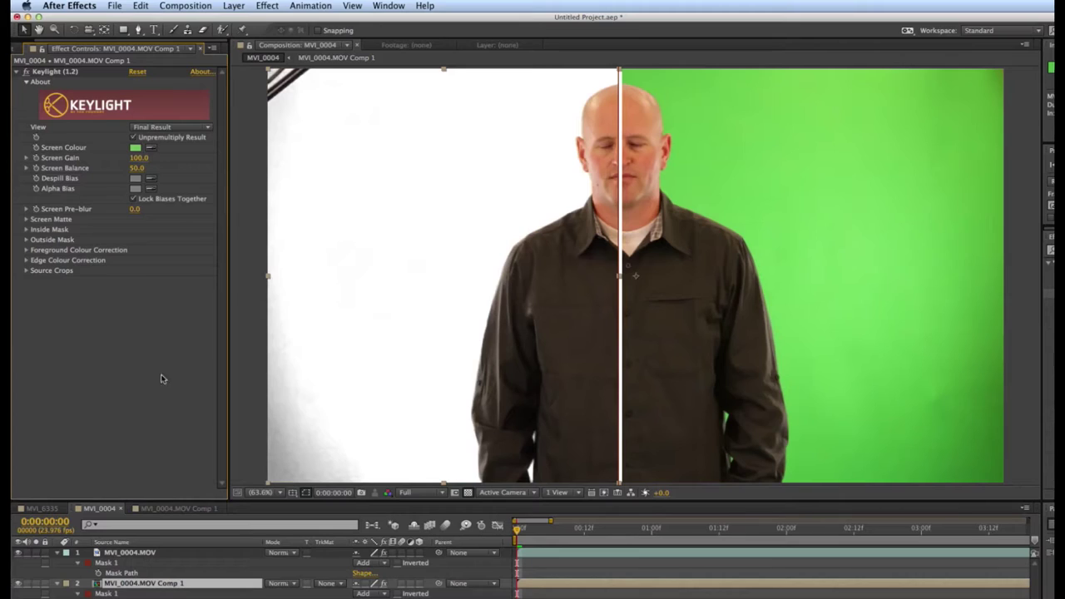
click(155, 552)
click(26, 70)
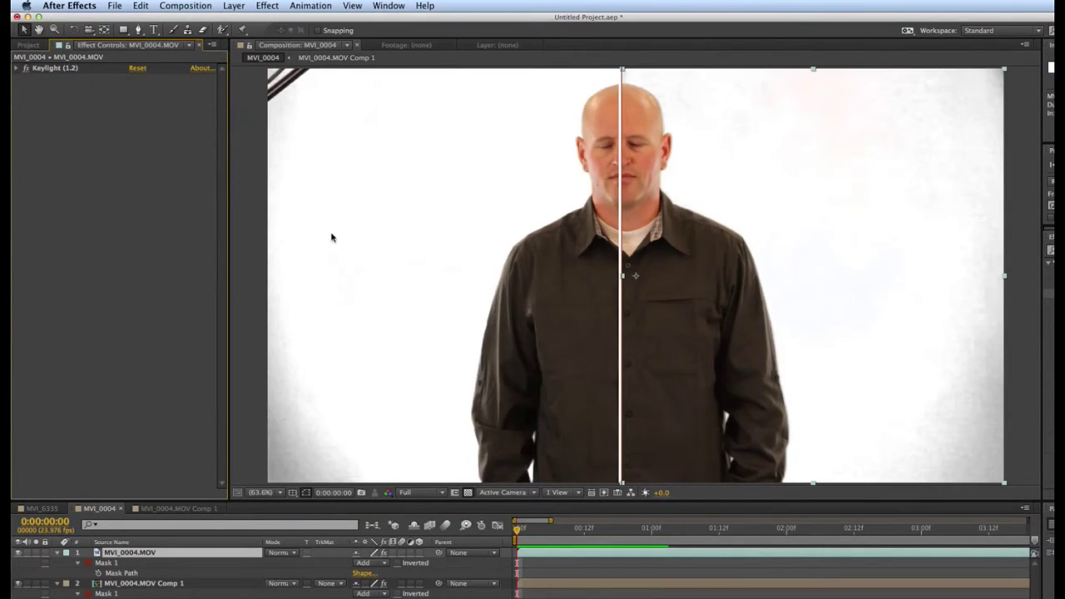
key(F2)
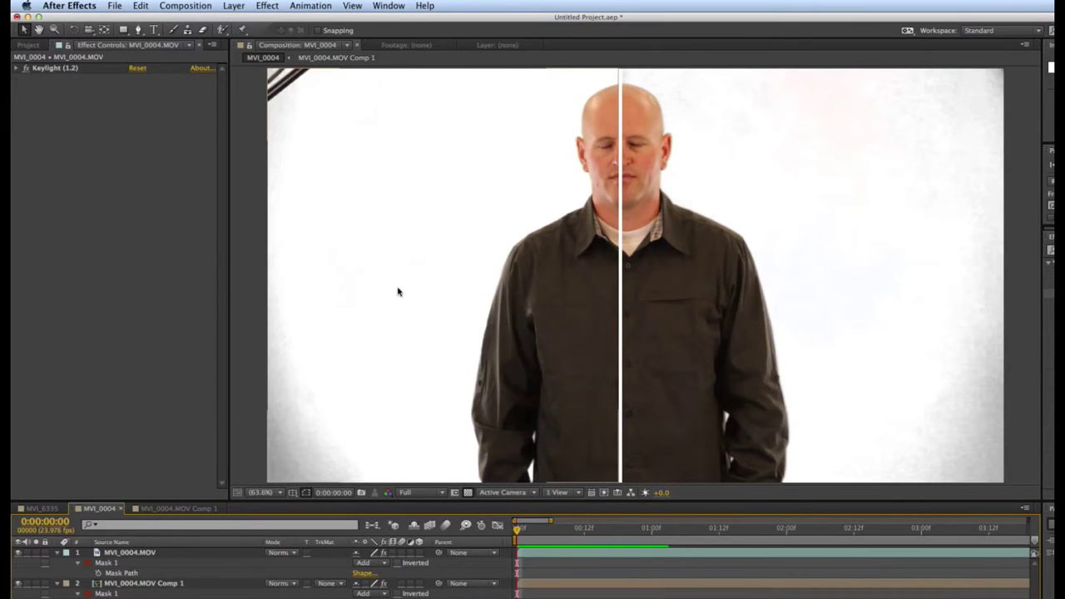
click(387, 412)
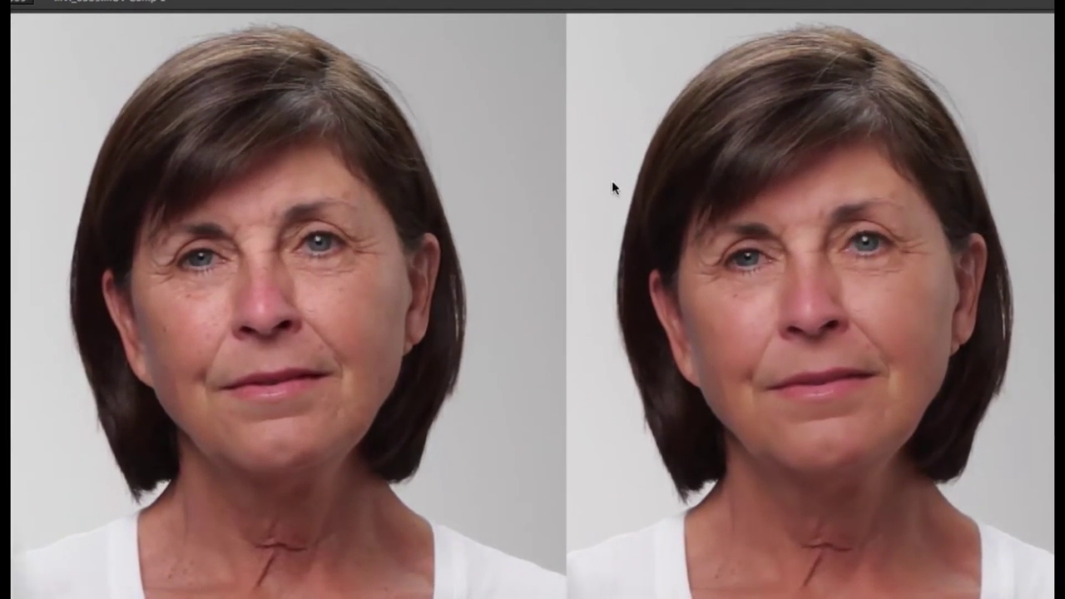
- Select both portrait comp layers and bring the Beautify folder window over the video
key(ctrl+a)
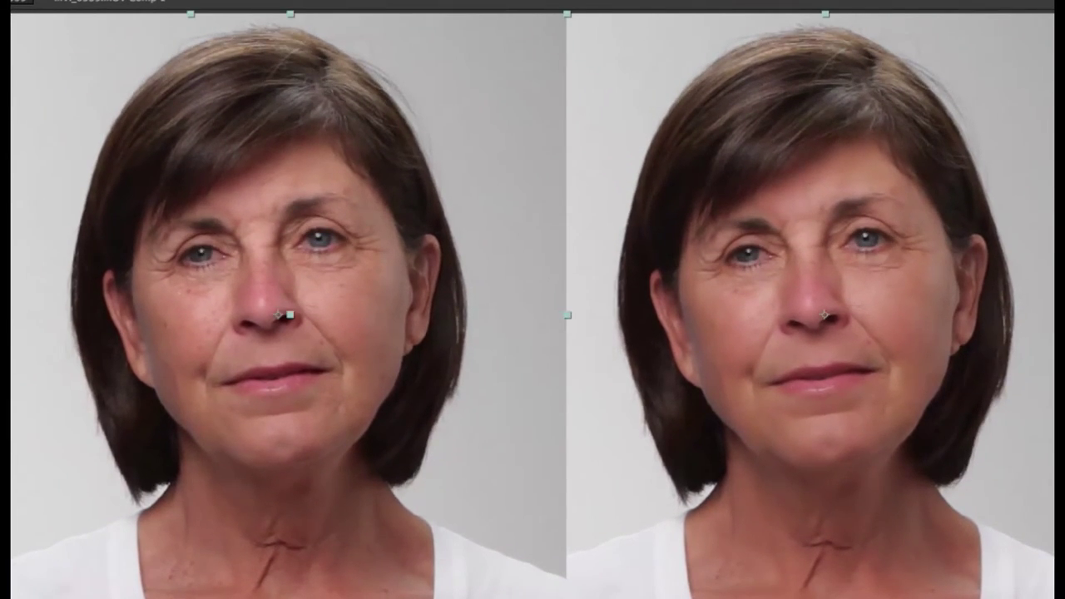
drag(990, 240, 140, 162)
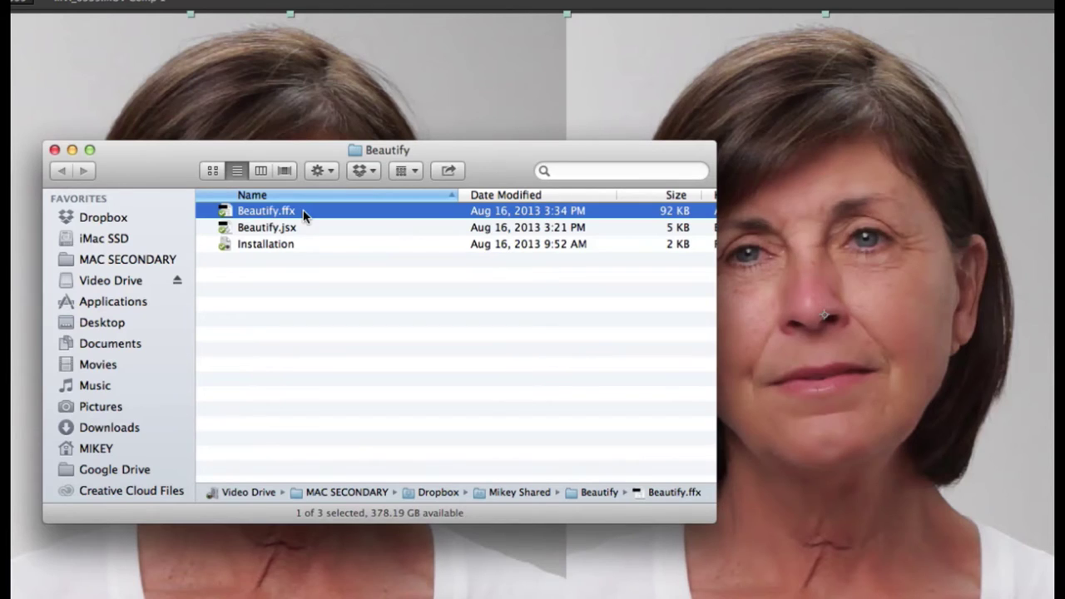
- Look over Beautify.jsx and Installation in Finder, ending on Beautify.jsx, shifting the window right
click(287, 233)
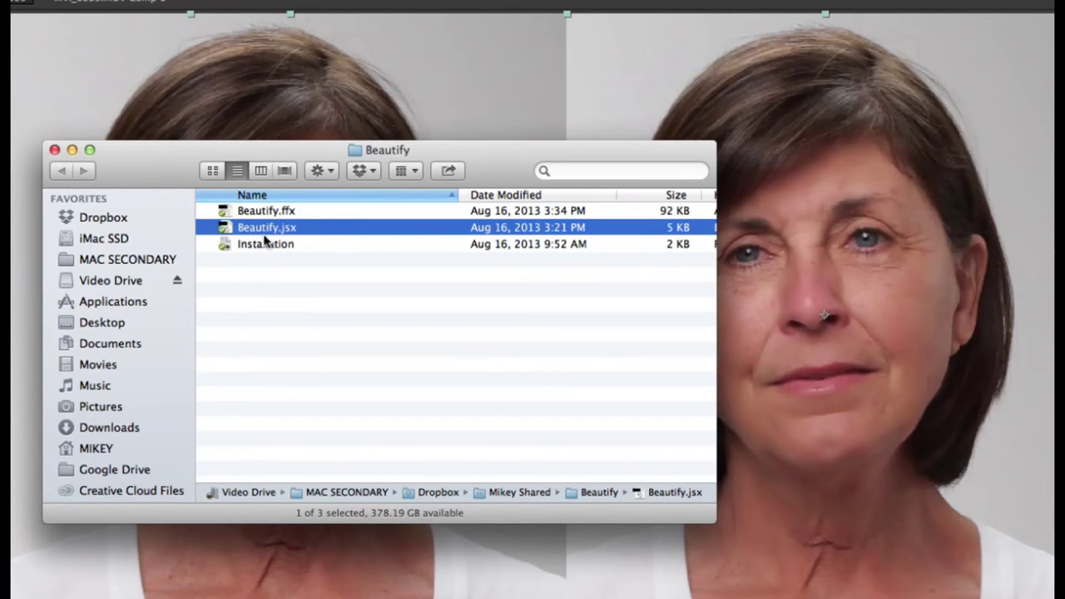
click(303, 247)
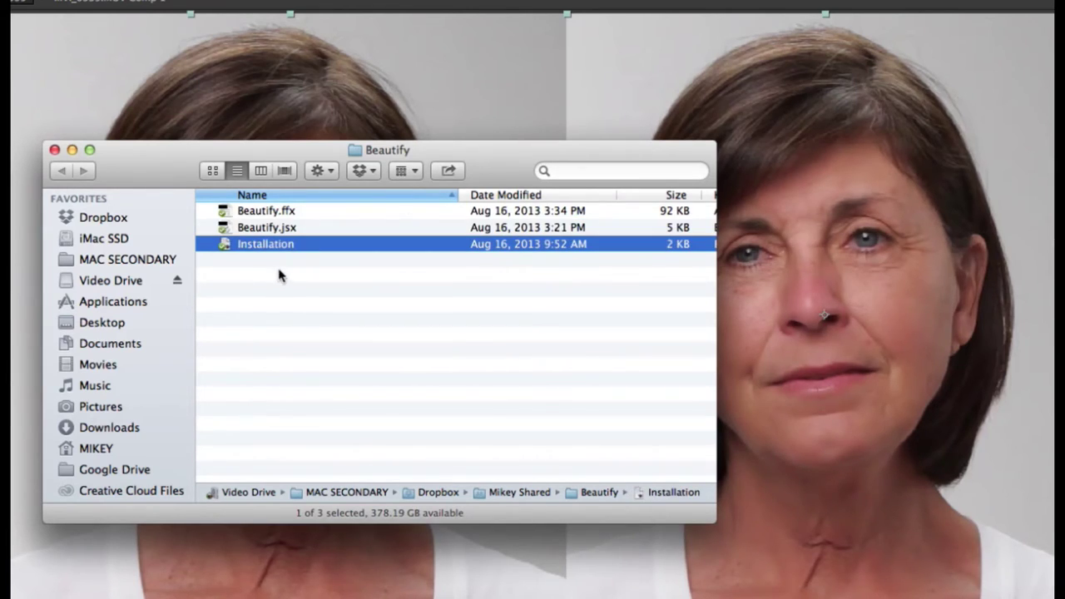
drag(490, 154, 504, 179)
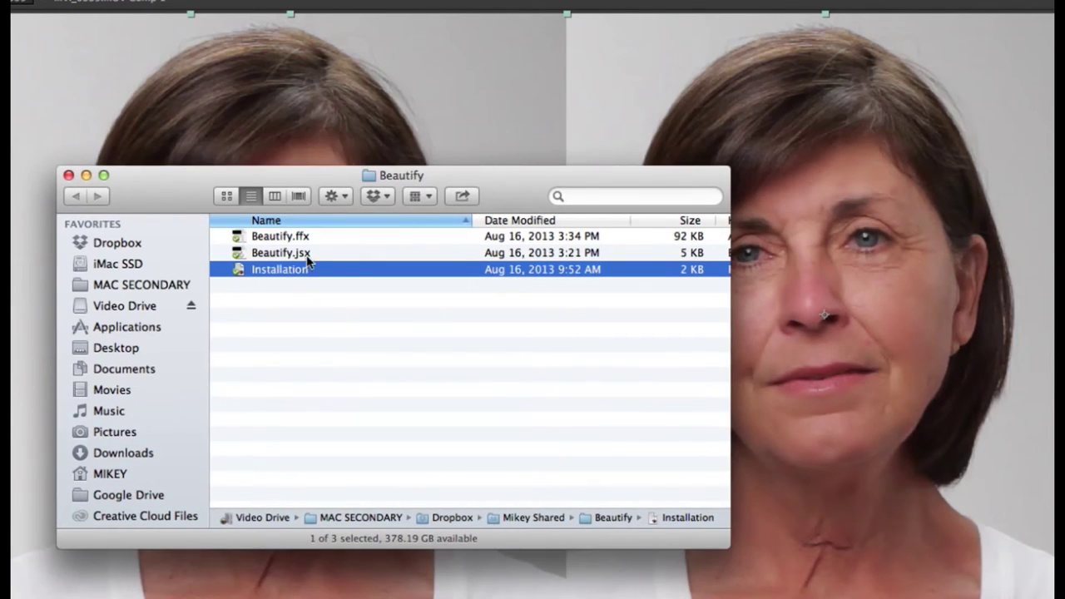
click(306, 255)
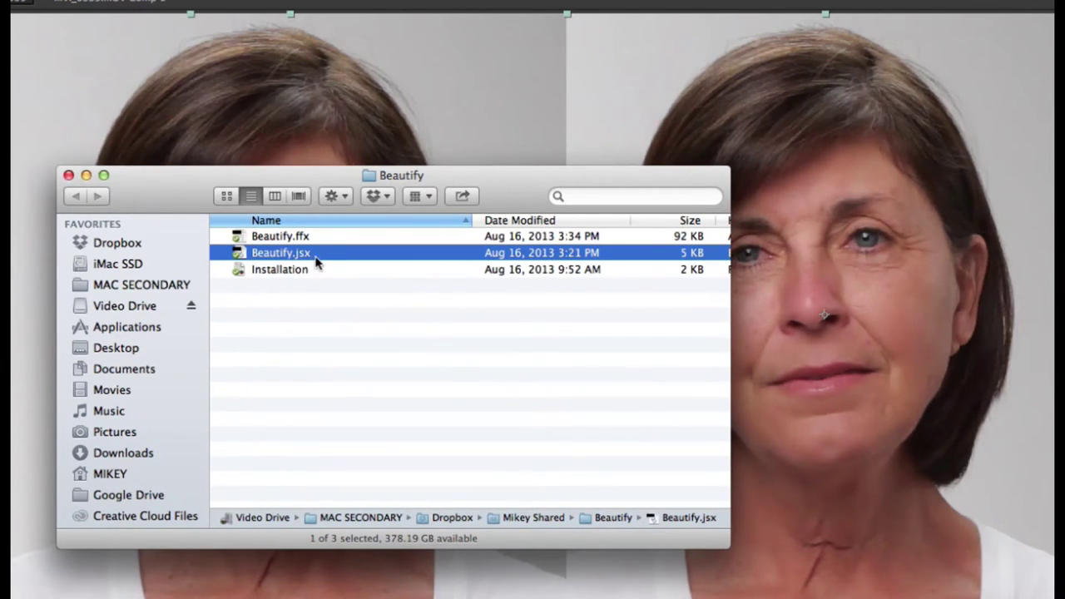
drag(509, 181, 525, 181)
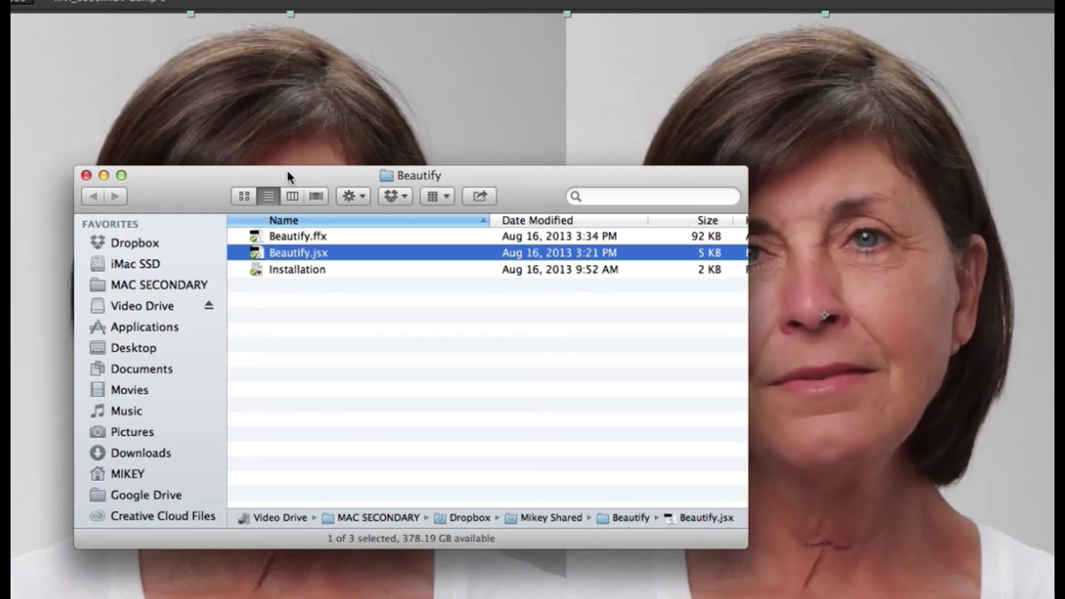
drag(288, 176, 344, 173)
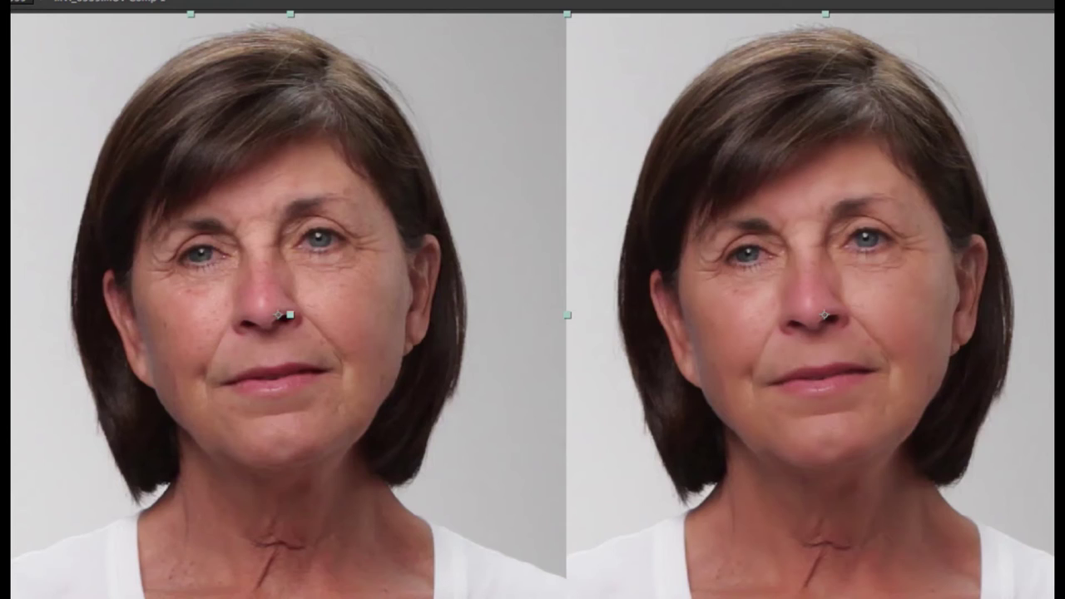
- Run Beautify.jsx via File > Scripts > Run Script File and position the Beautify Installer panel
click(106, 6)
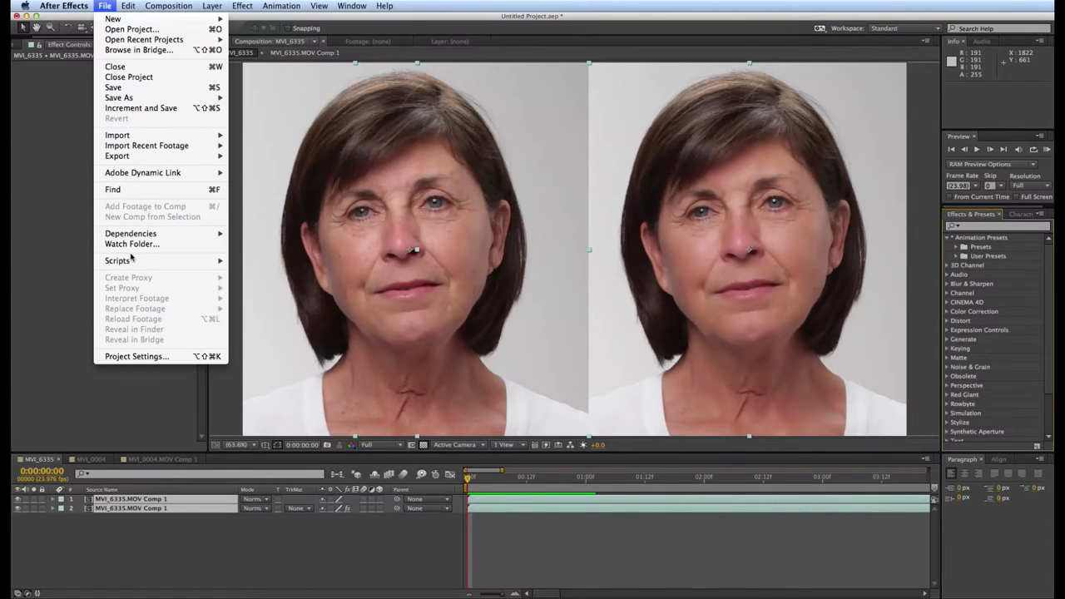
mouse_move(130, 262)
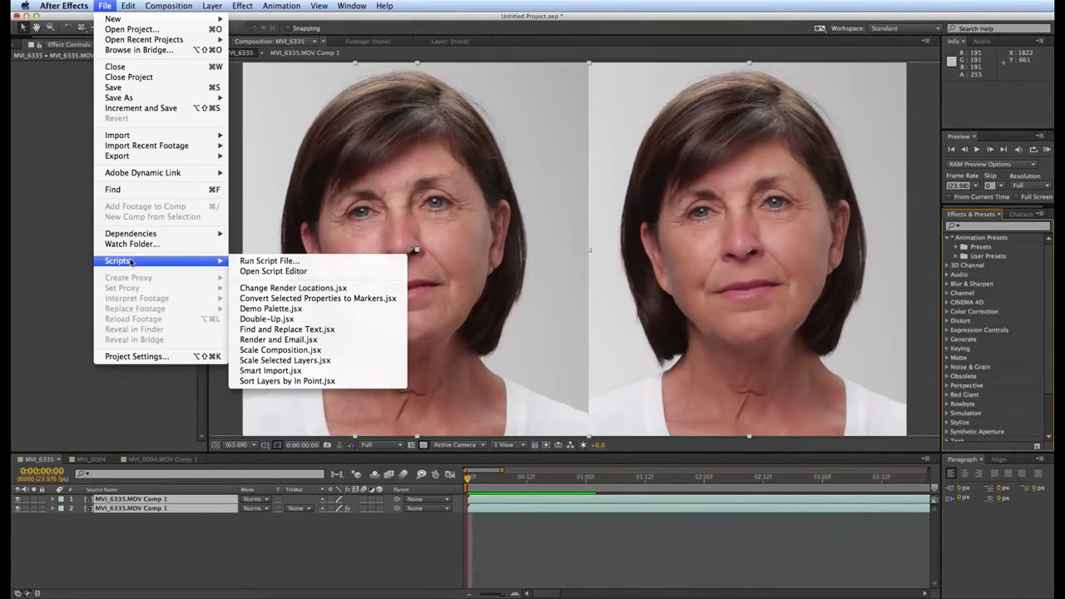
click(259, 261)
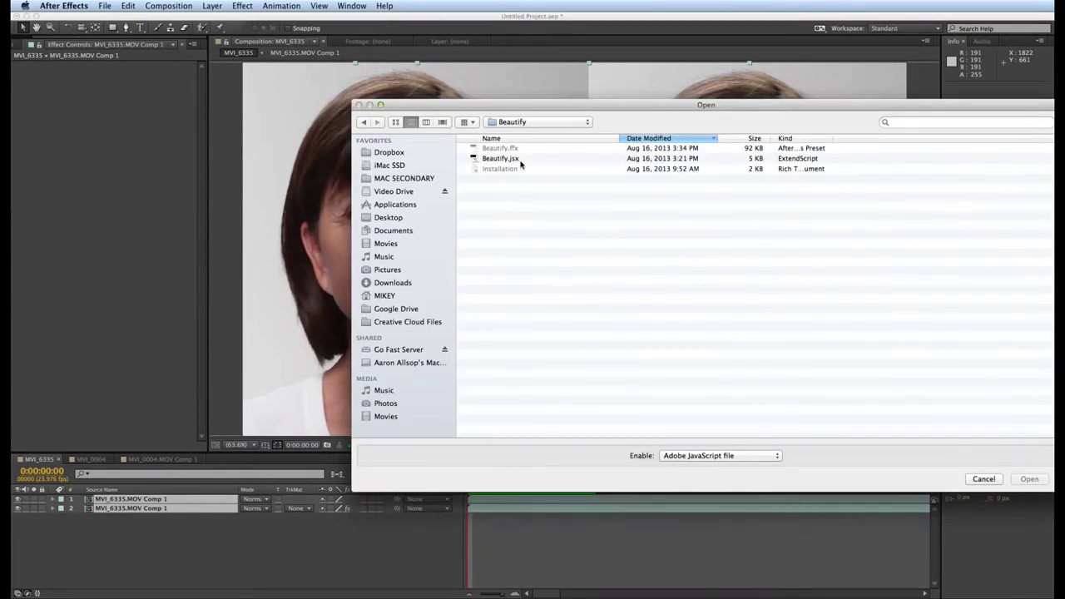
click(509, 159)
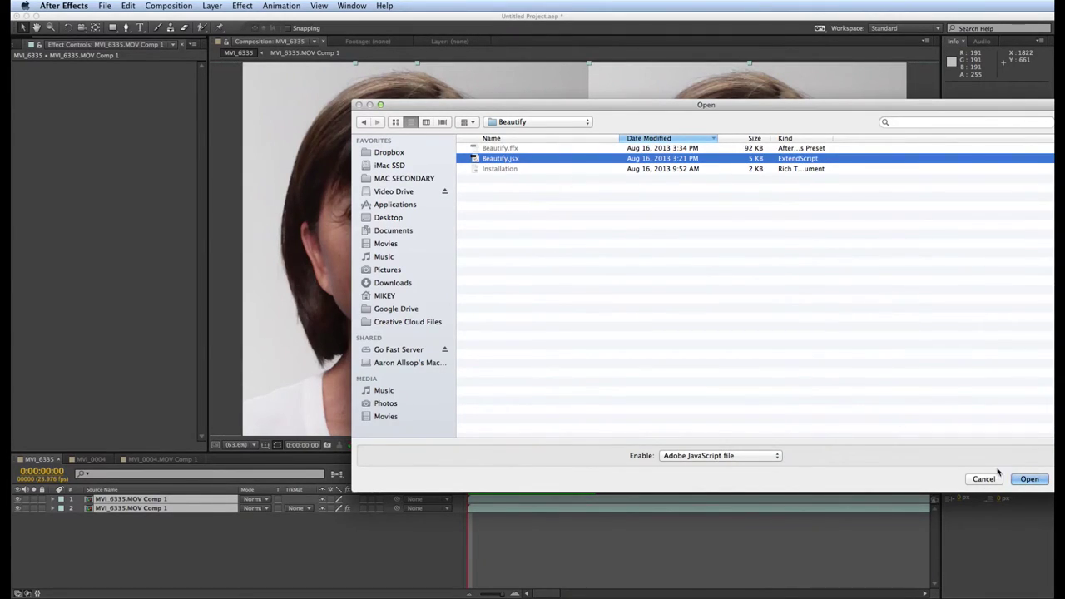
click(1030, 479)
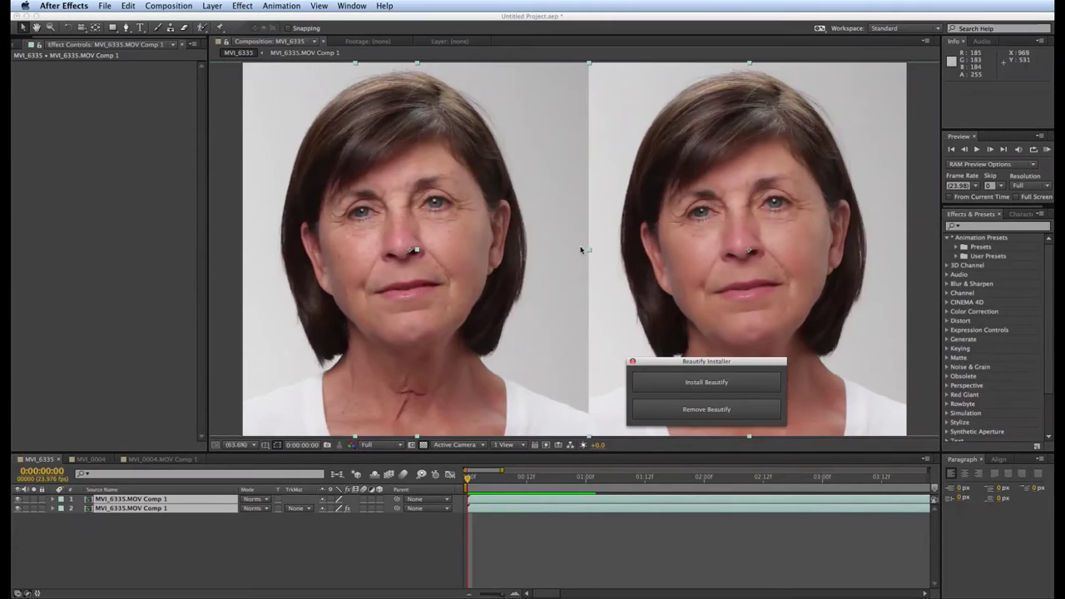
mouse_move(674, 363)
mouse_down()
mouse_move(455, 151)
mouse_move(476, 158)
mouse_up()
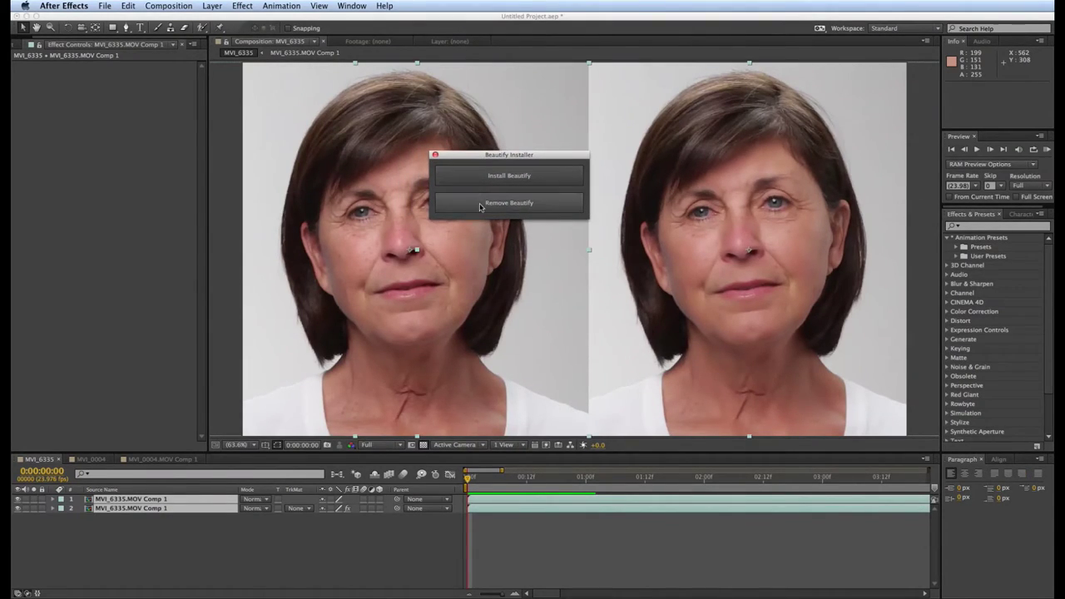
drag(476, 158, 463, 187)
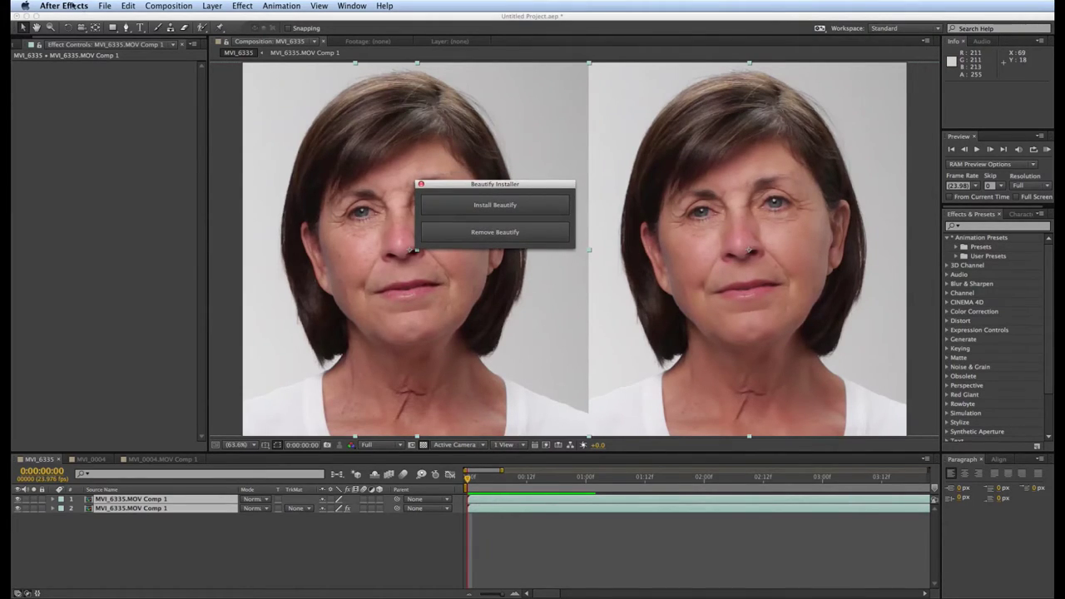
click(63, 6)
- Confirm Allow Scripts to Write Files in General preferences and click OK
mouse_move(69, 37)
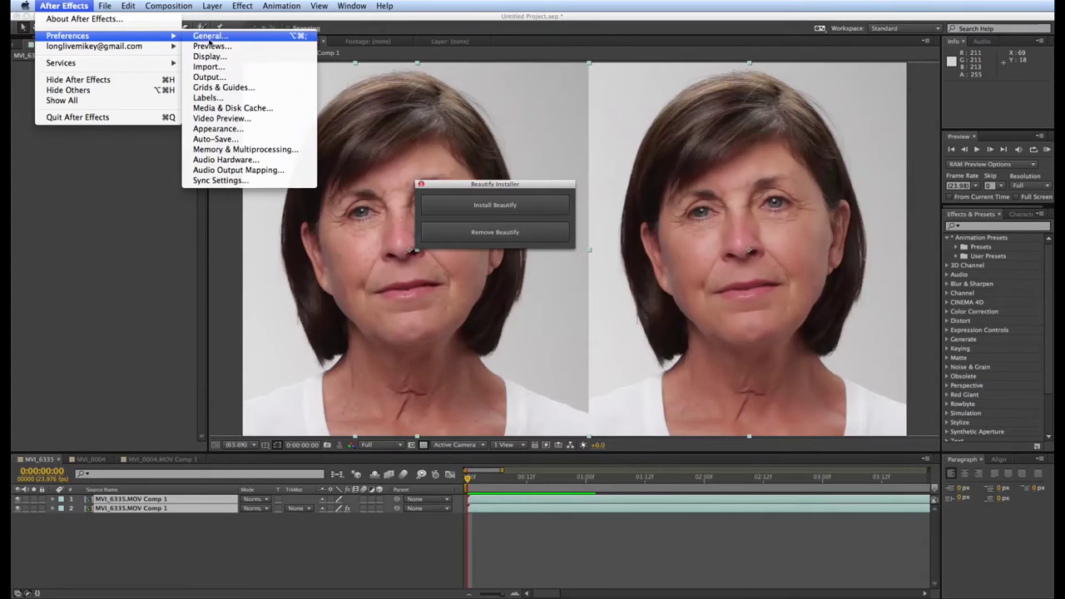
click(499, 183)
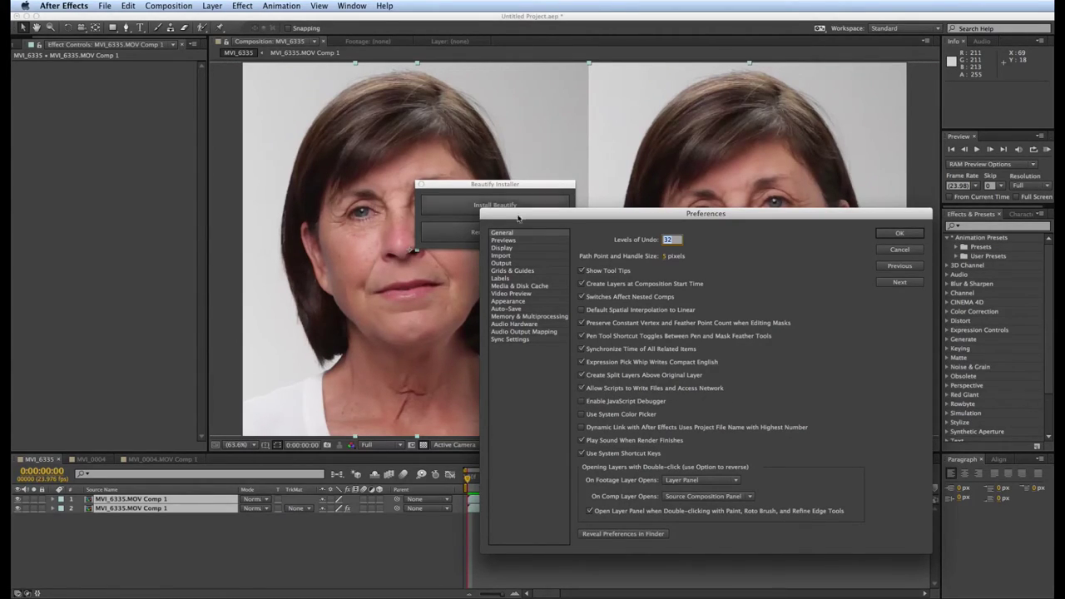
drag(529, 216, 460, 204)
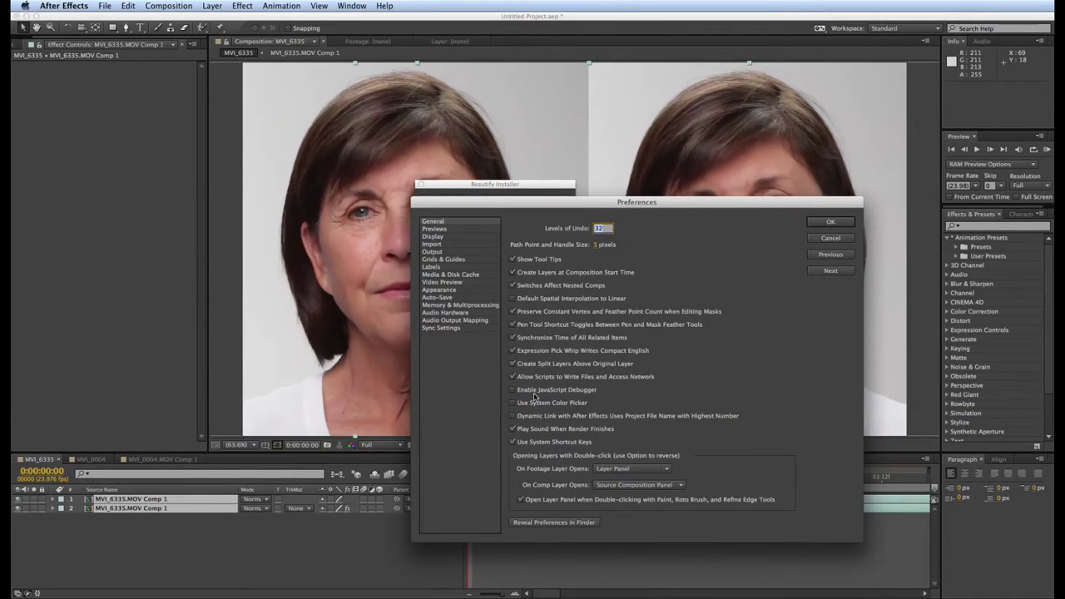
click(816, 224)
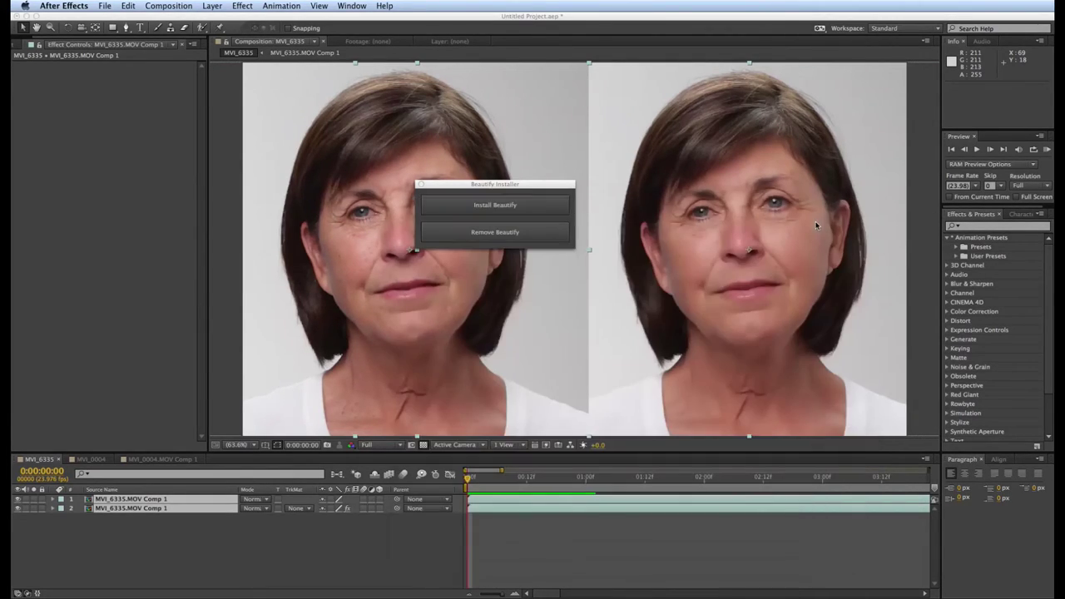
- Install Beautify, dismiss the already-installed alert, and close the Beautify Installer
drag(495, 184, 519, 190)
click(518, 210)
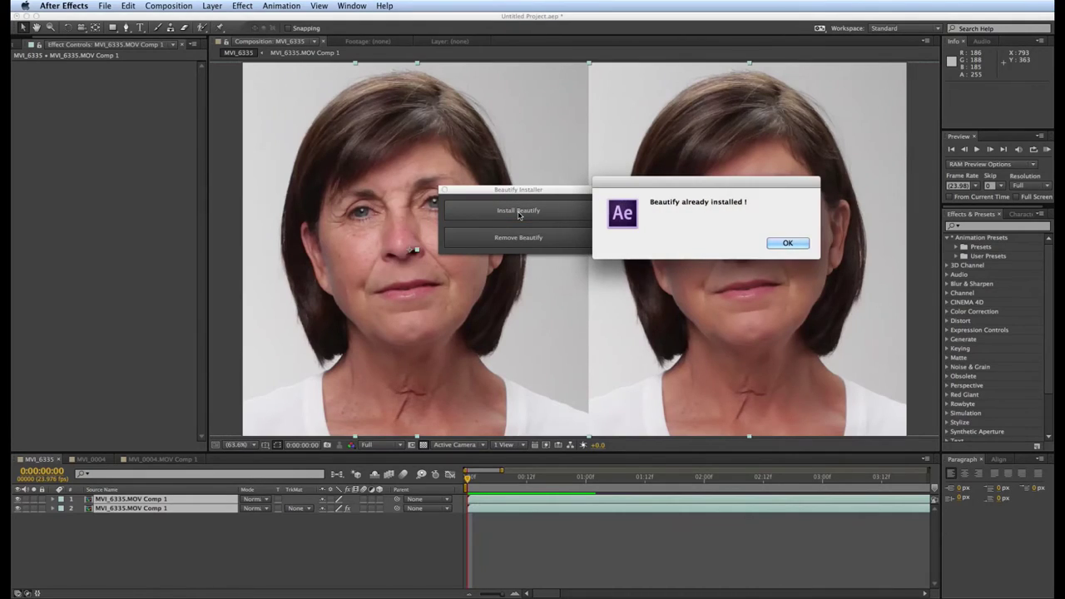
drag(722, 190, 709, 225)
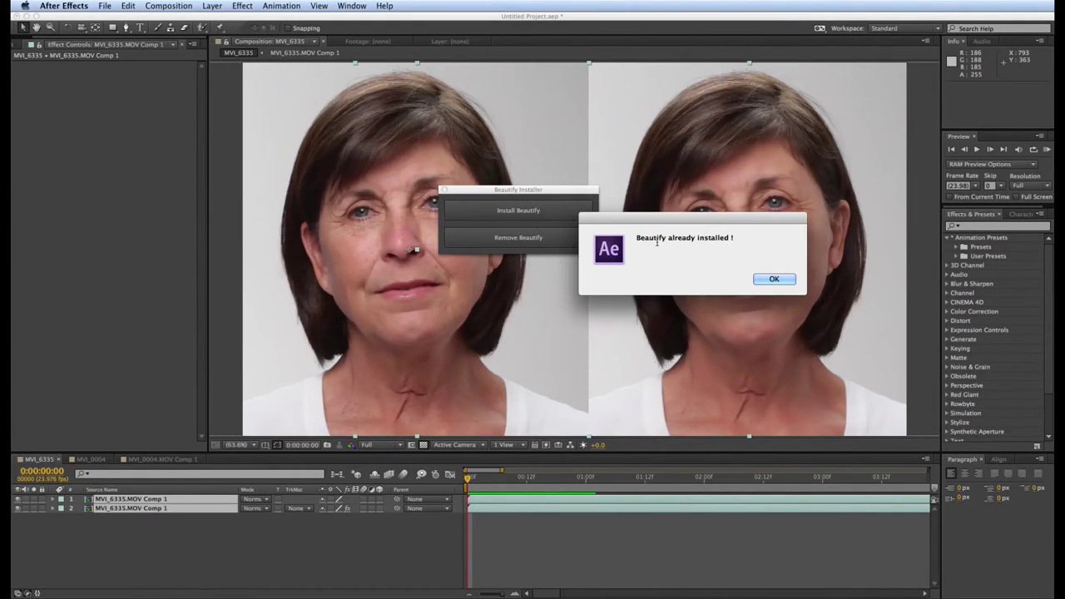
click(775, 280)
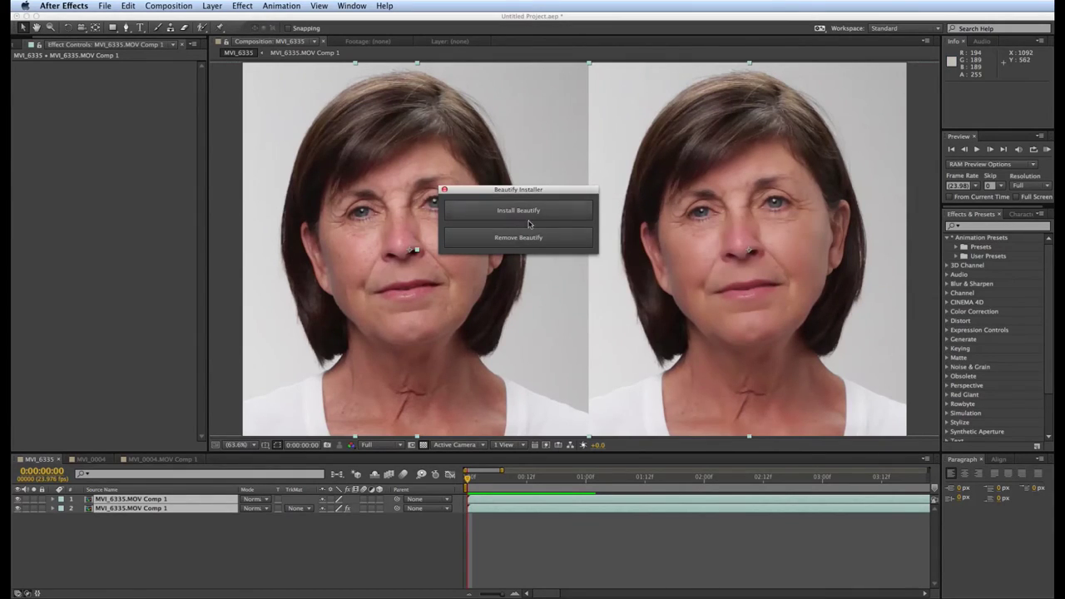
click(443, 190)
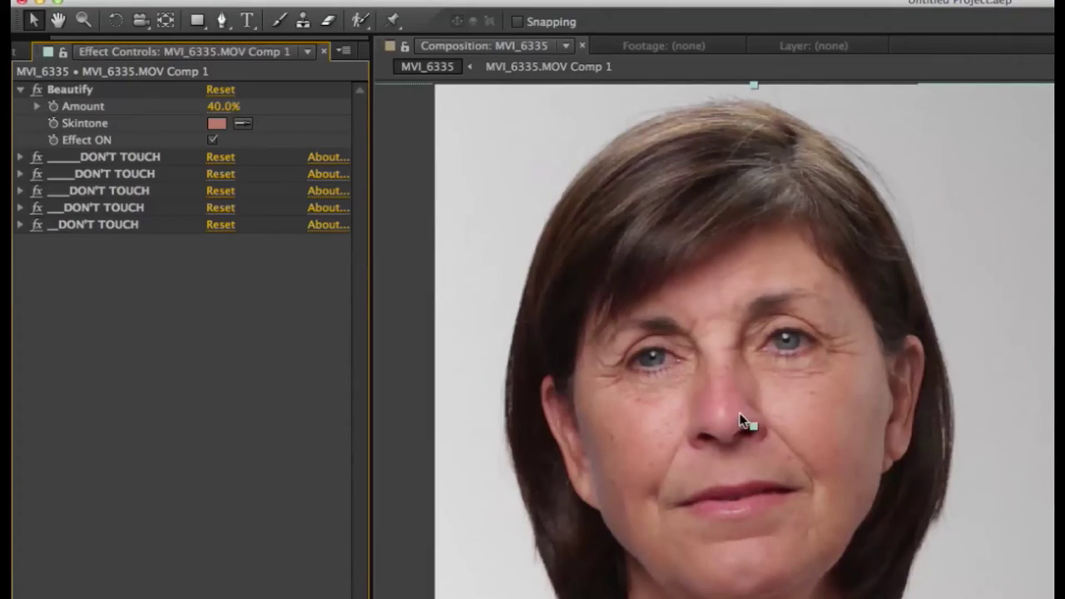
click(104, 89)
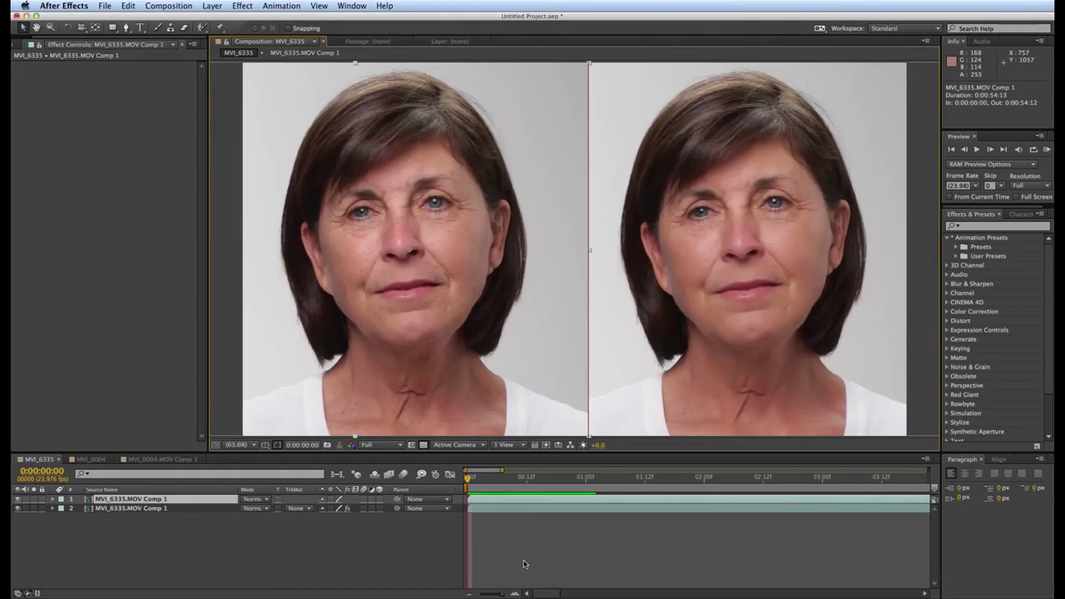
click(524, 564)
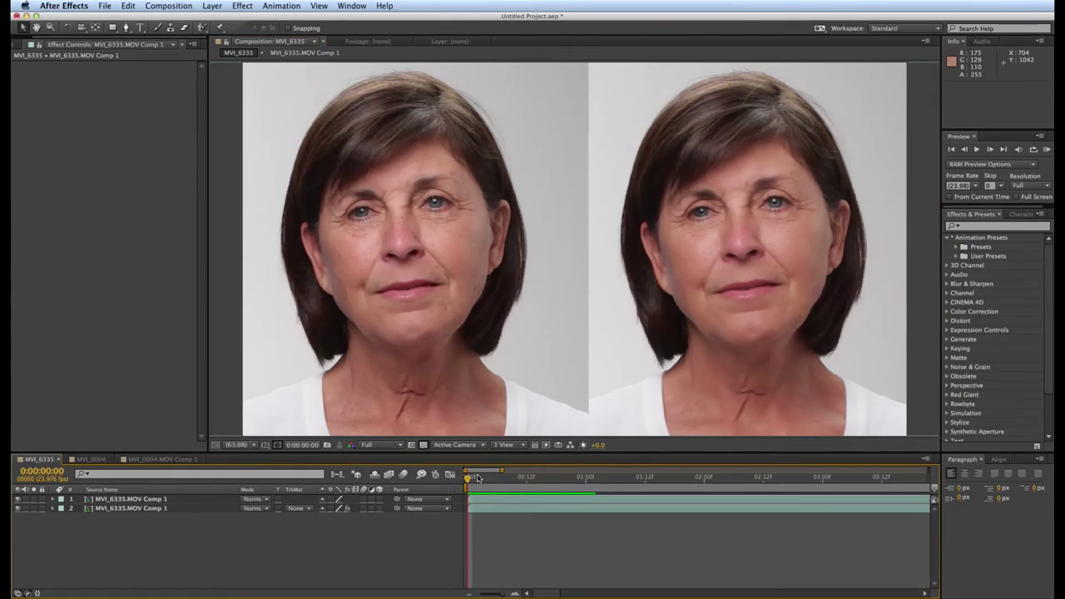